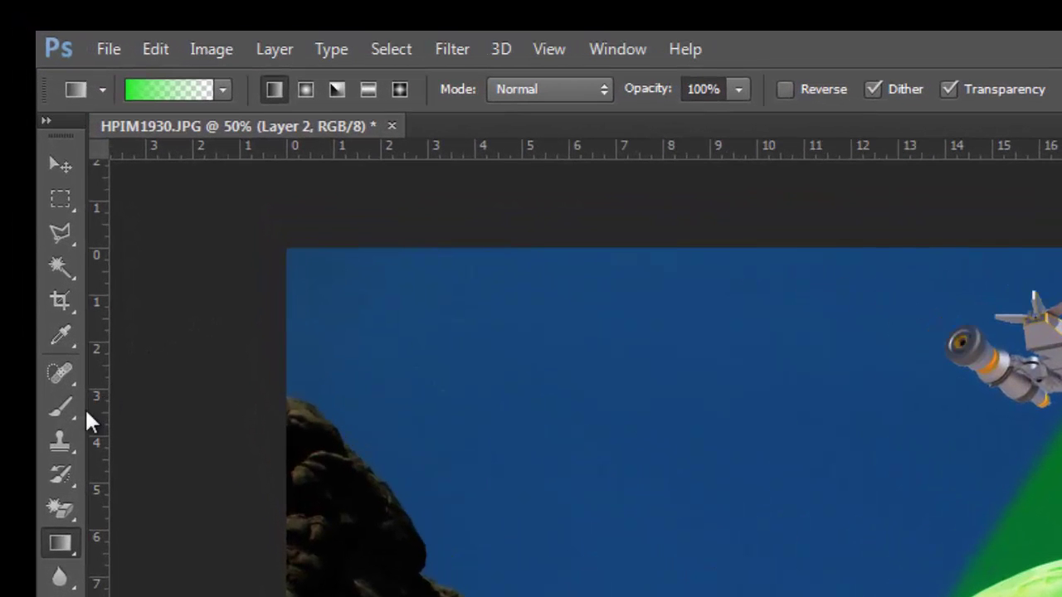
- Switch to the Brush tool and reduce the brush size to 125 px
left_click(68, 402)
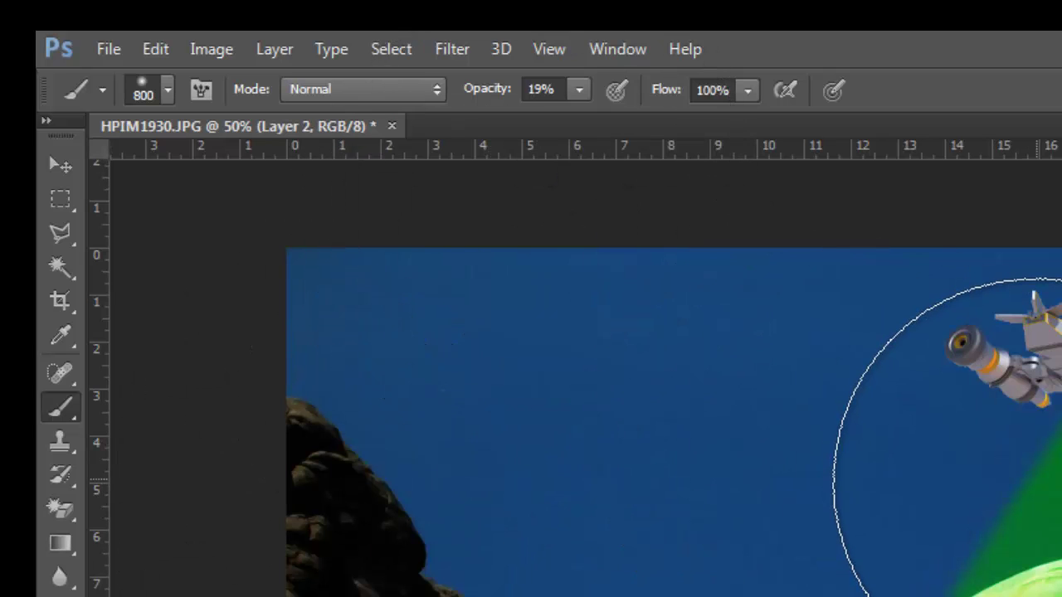
key("bracketleft")
key("bracketleft")
key("bracketleft")
key("bracketleft")
key("bracketleft")
key("bracketleft")
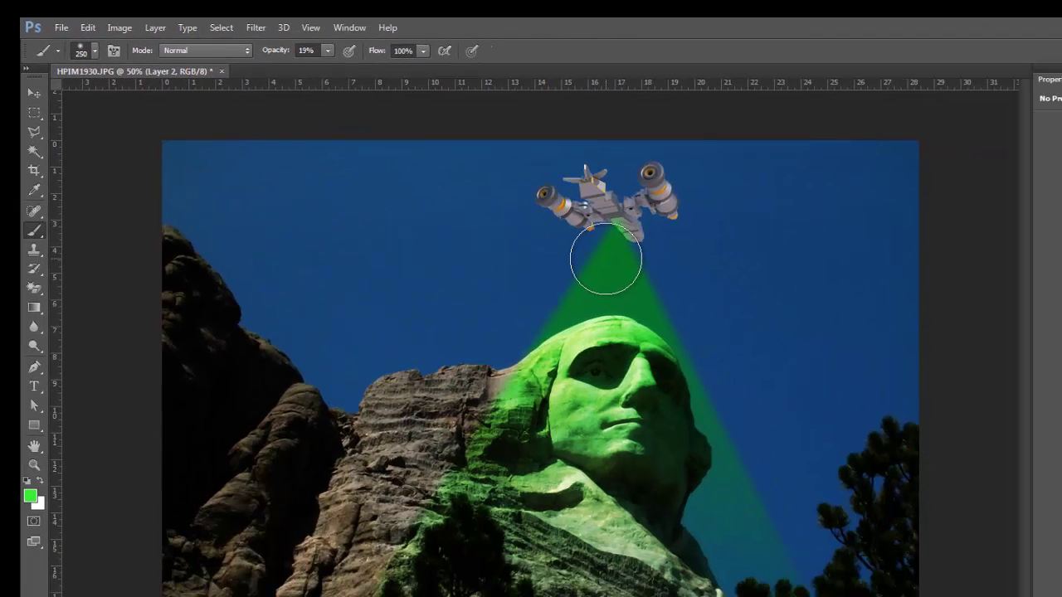
key("bracketleft")
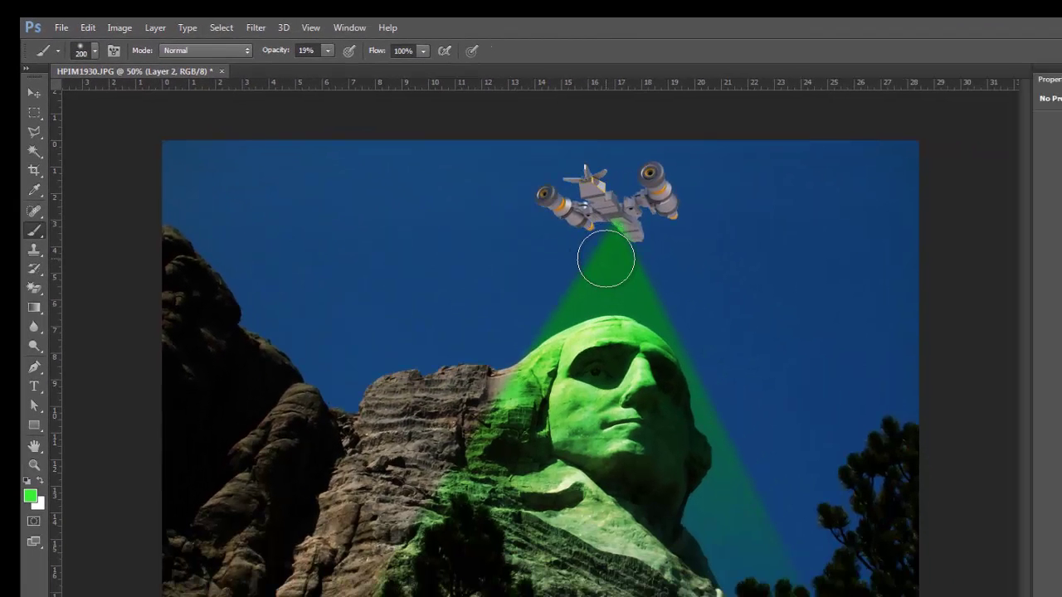
key("bracketleft")
key("bracketleft")
key("bracketleft")
key("bracketright")
key("bracketright")
key("bracketright")
key("bracketleft")
key("bracketleft")
key("bracketleft")
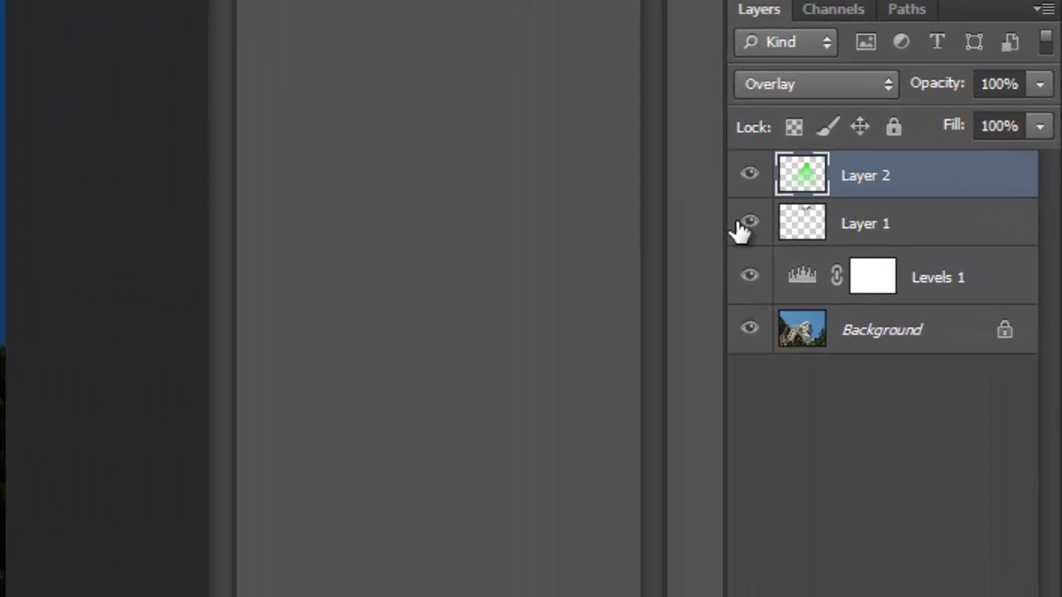
- Rename Layer 1 as "spaceship"
left_click(908, 305)
left_click(749, 224)
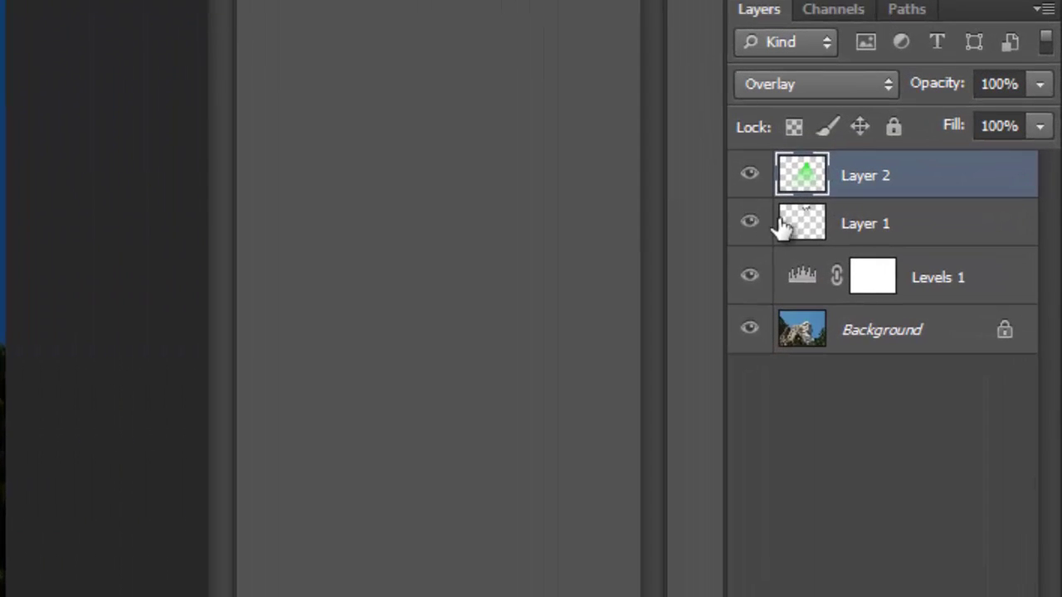
double_click(857, 224)
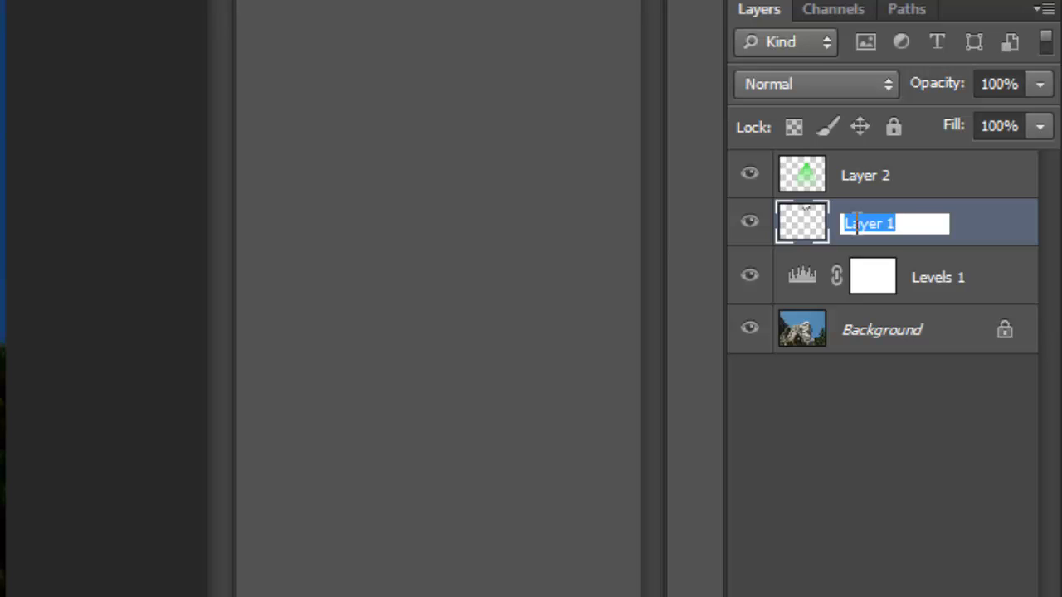
type("spacesh")
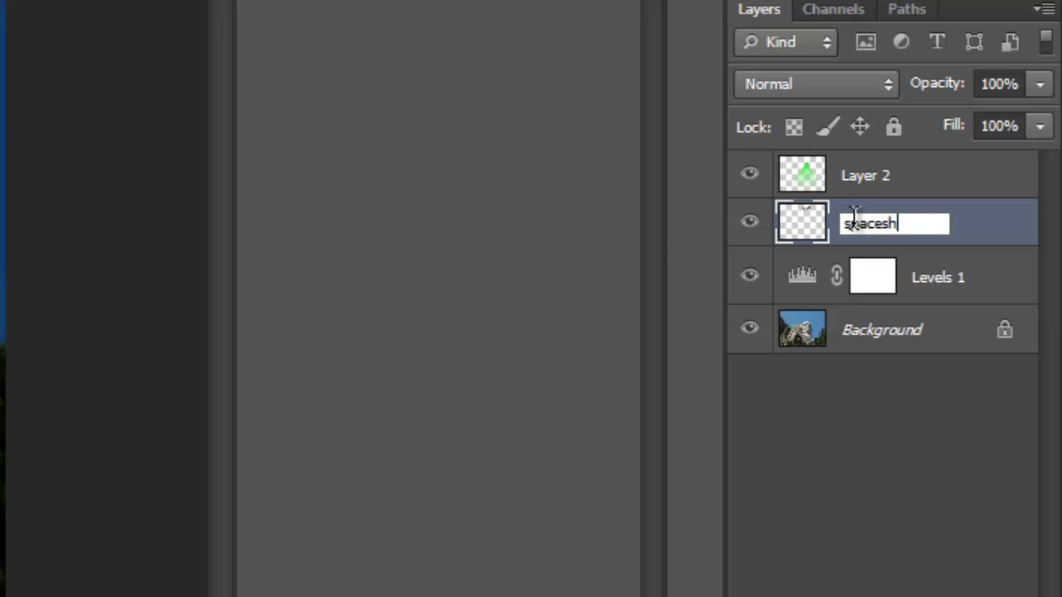
type("ip")
left_click(987, 237)
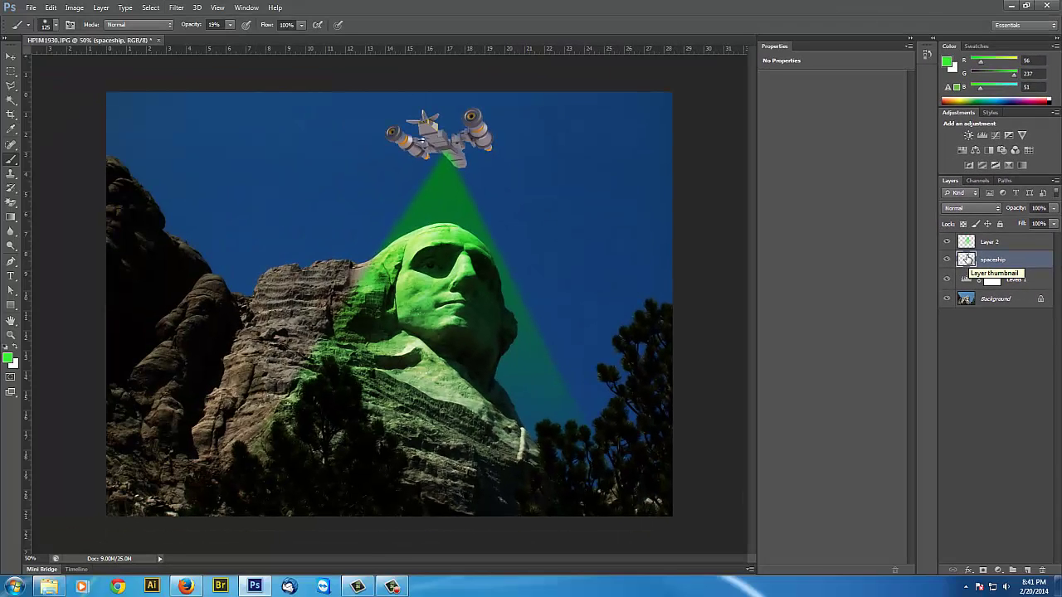
- Load the outline of the spaceship layer's pixels as a selection for close-up painting
left_click(967, 260, "ctrl")
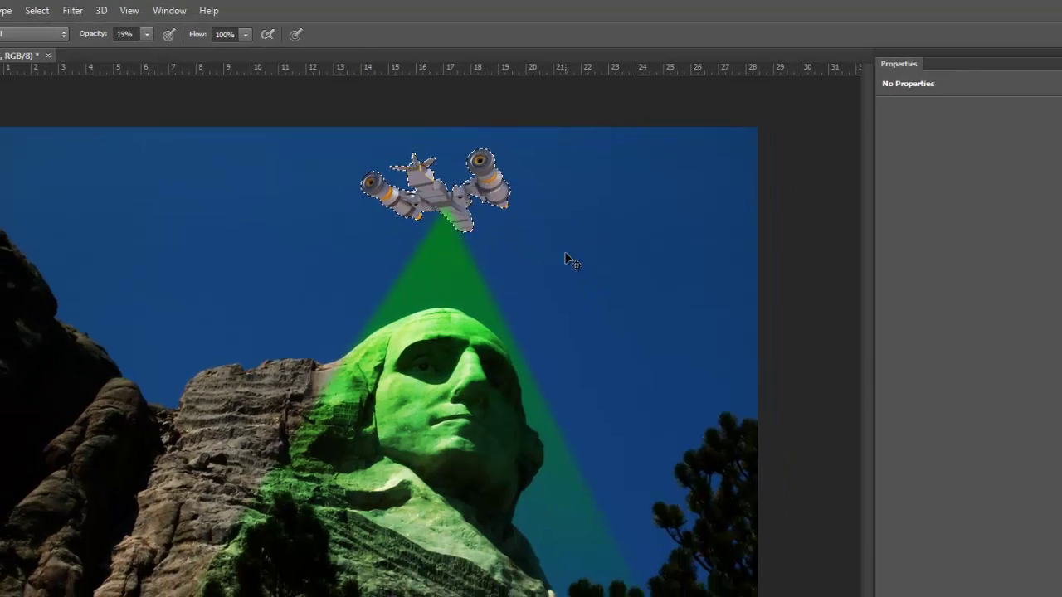
key("ctrl+plus")
key("ctrl+plus")
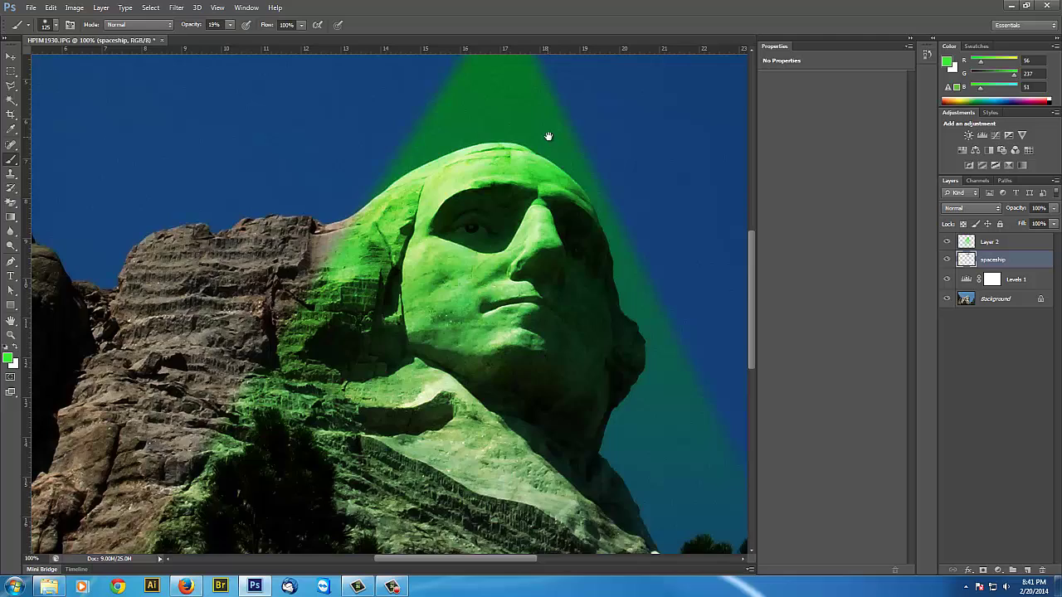
left_click_drag(547, 136, 535, 395)
key("ctrl+plus")
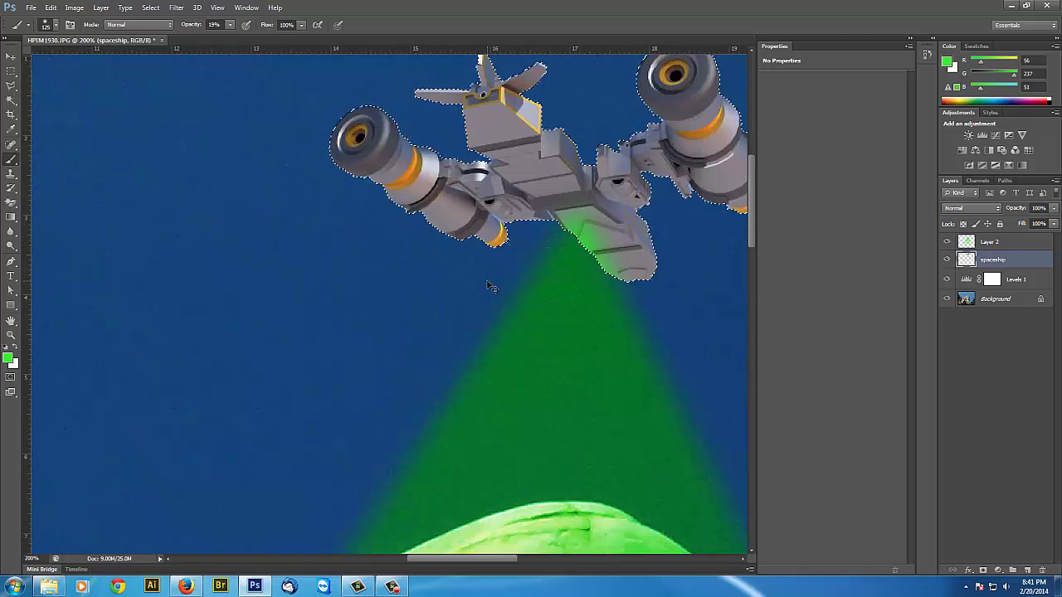
left_click_drag(505, 295, 424, 381)
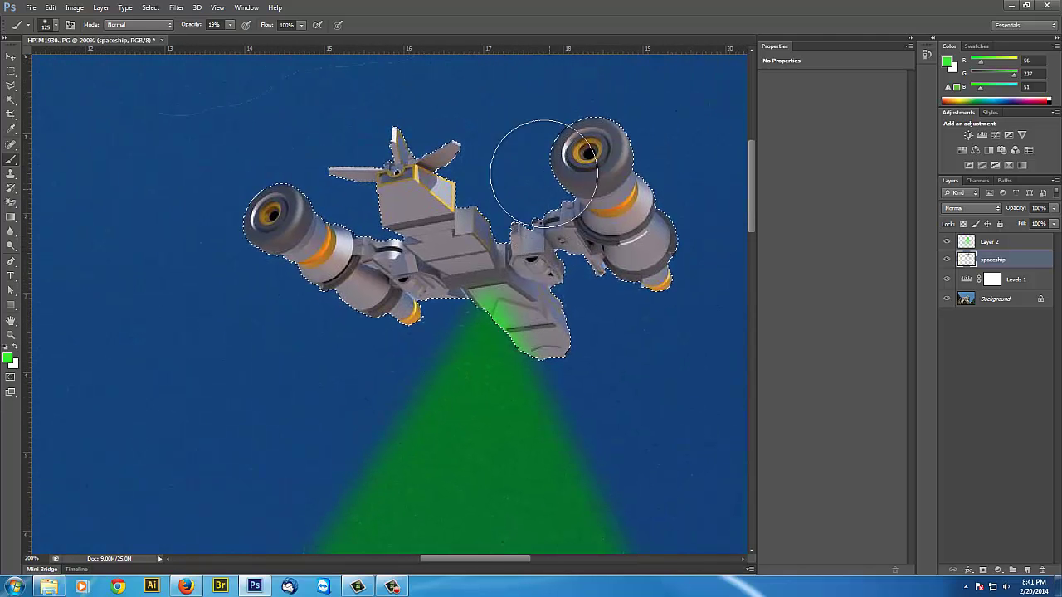
- Paint a soft green glow onto the spaceship's engines and body with a smaller brush at 19% opacity
key("bracketleft")
key("bracketleft")
key("bracketleft")
key("bracketleft")
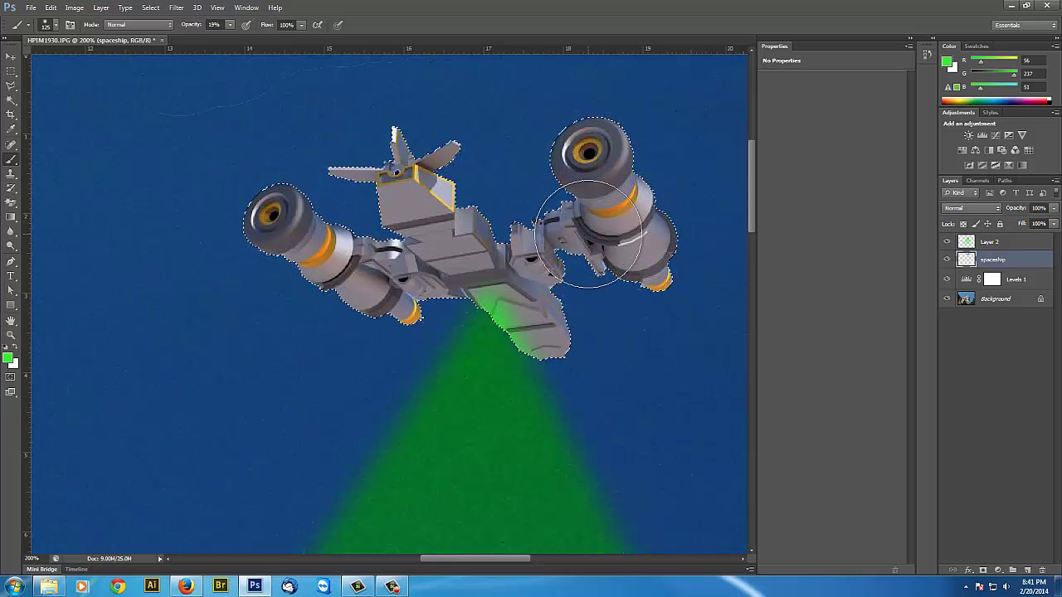
key("bracketleft")
key("bracketleft")
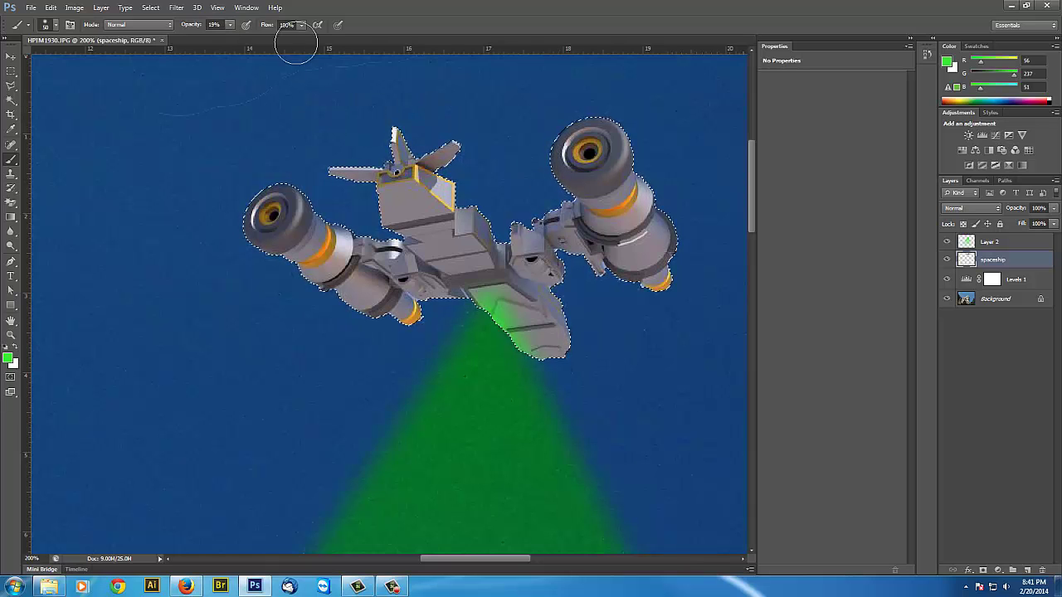
mouse_move(558, 183)
left_mouse_down()
mouse_move(569, 227)
mouse_move(644, 294)
mouse_move(609, 257)
mouse_move(672, 296)
left_mouse_up()
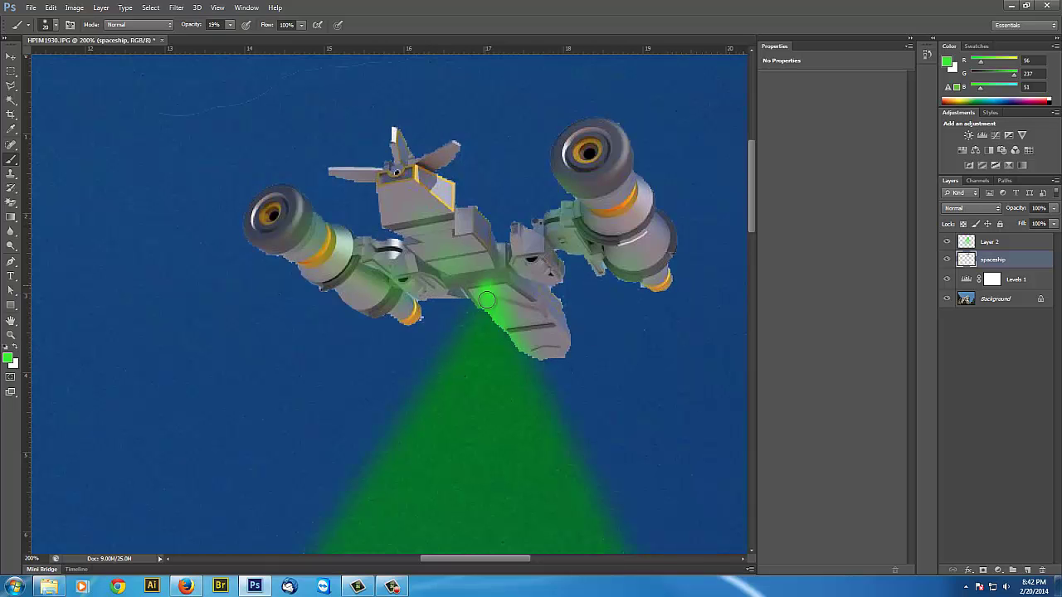
key("ctrl+minus")
key("ctrl+minus")
key("ctrl+minus")
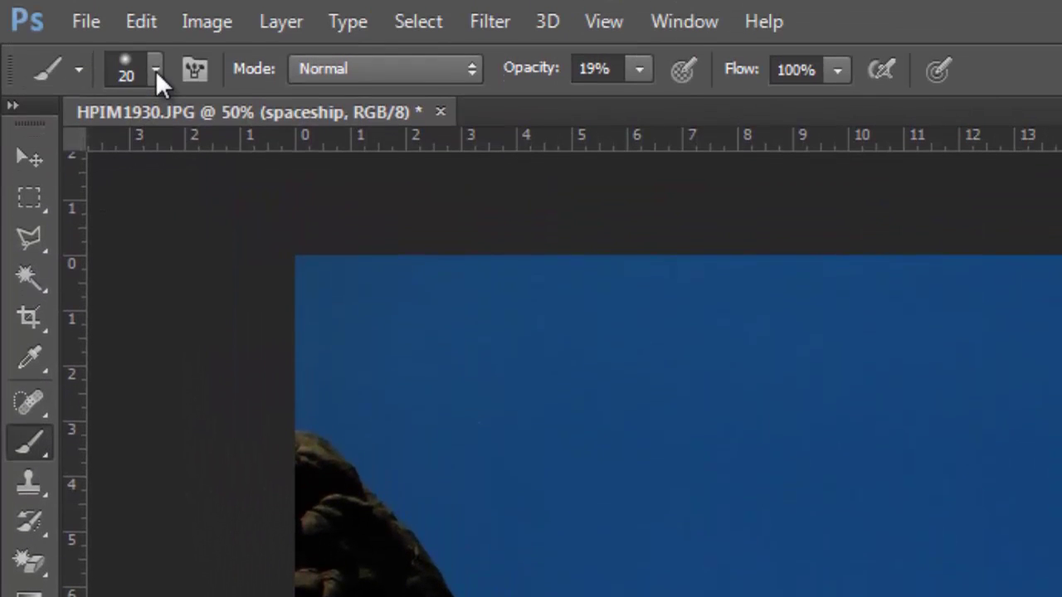
- Append the Assorted Brushes set to the current brush presets
left_click(155, 7)
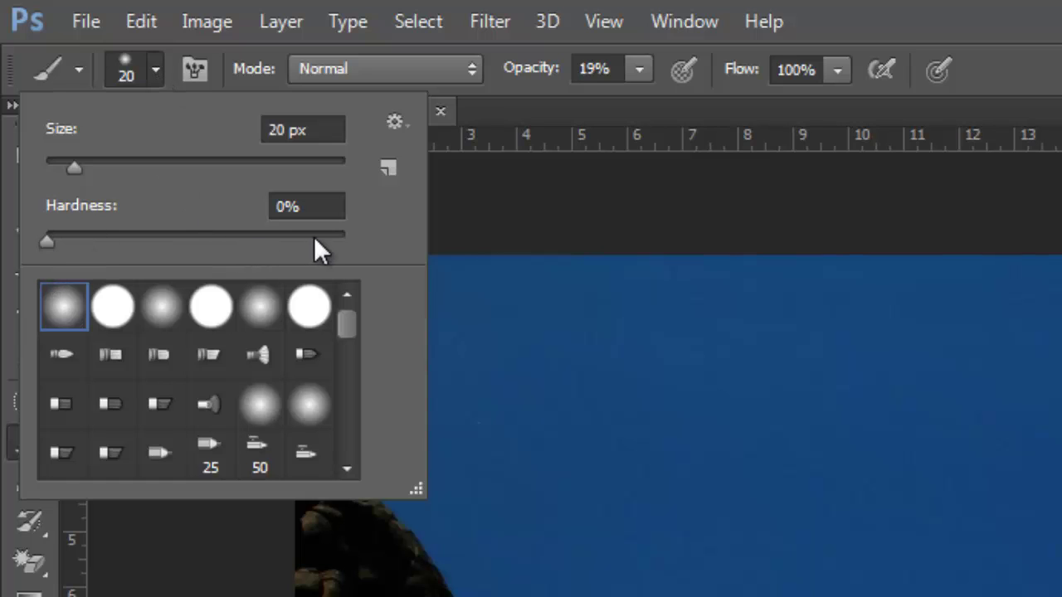
scroll(347, 341, "down", 1)
left_click_drag(348, 343, 350, 417)
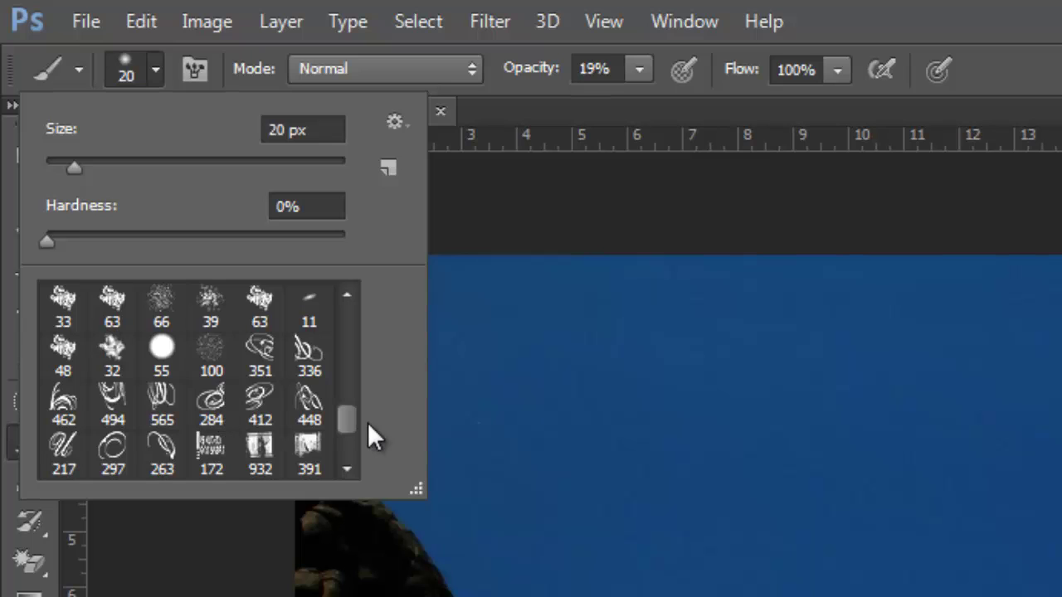
left_click_drag(353, 415, 349, 314)
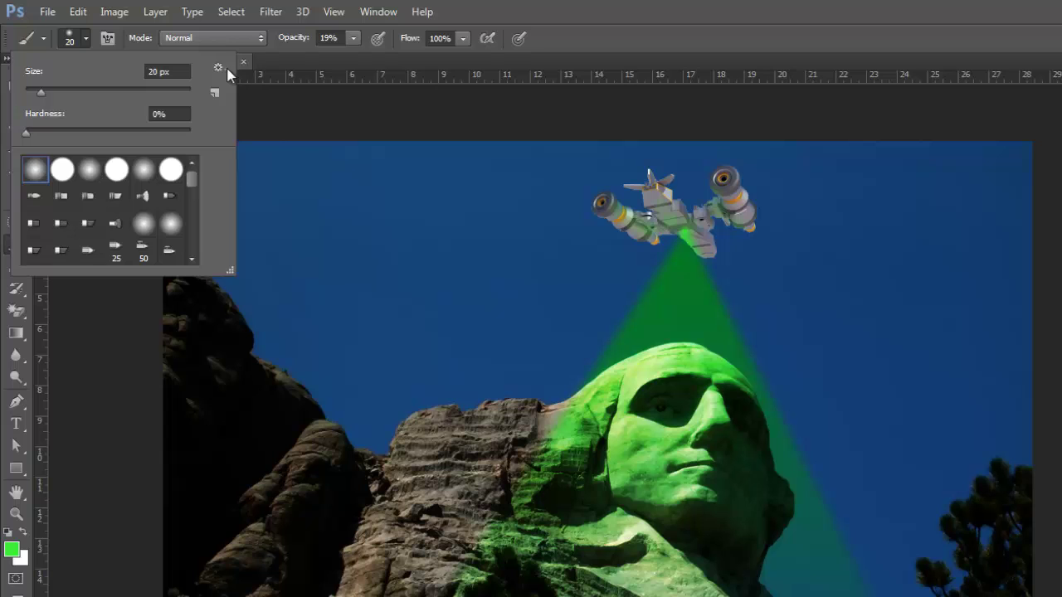
left_click(219, 68)
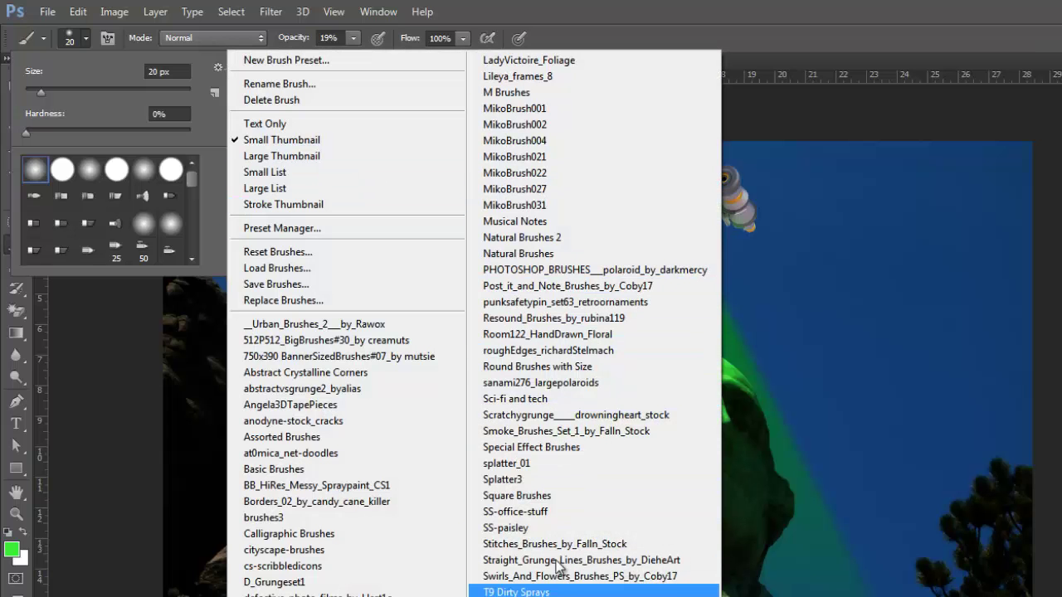
left_click(306, 444)
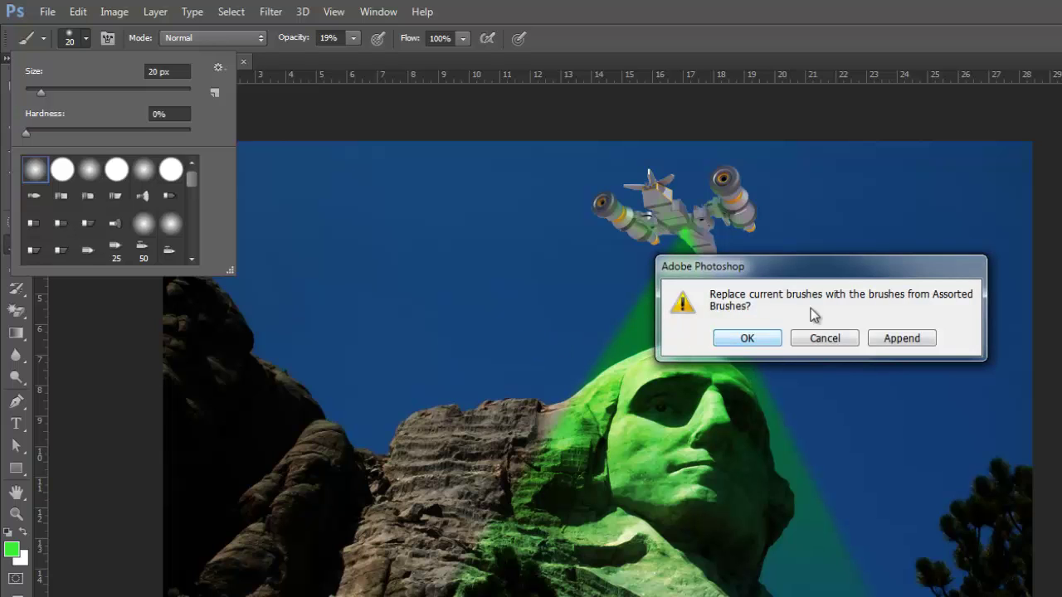
left_click_drag(844, 272, 559, 161)
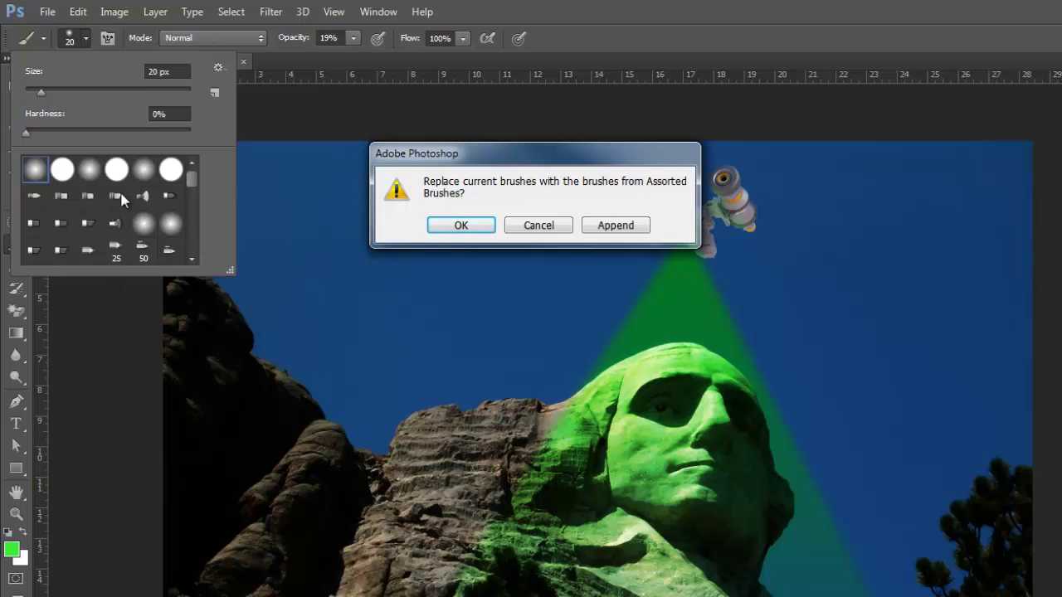
left_click(630, 227)
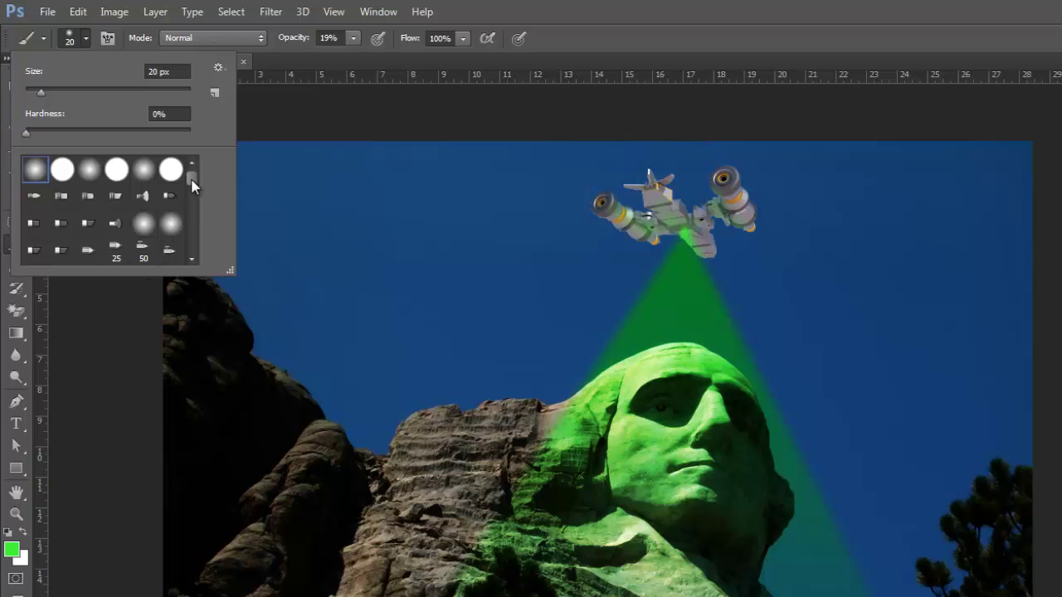
- Choose the 50 px starburst brush, enlarge it to 150 px and make white the foreground colour
left_click_drag(191, 184, 191, 237)
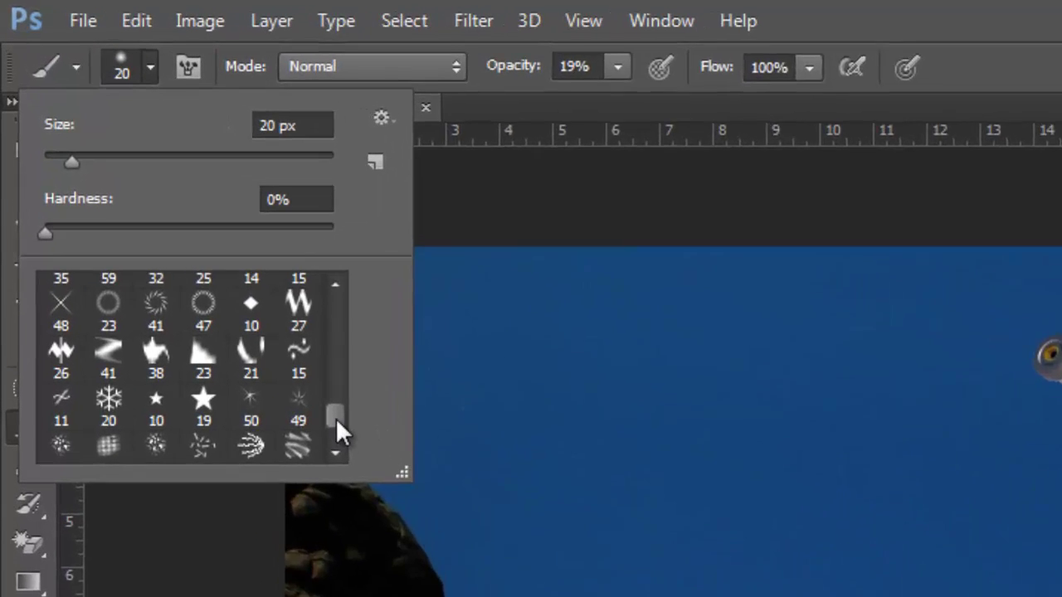
mouse_move(337, 421)
left_mouse_down()
mouse_move(337, 448)
mouse_move(336, 418)
mouse_move(351, 433)
mouse_move(381, 313)
mouse_move(407, 438)
left_mouse_up()
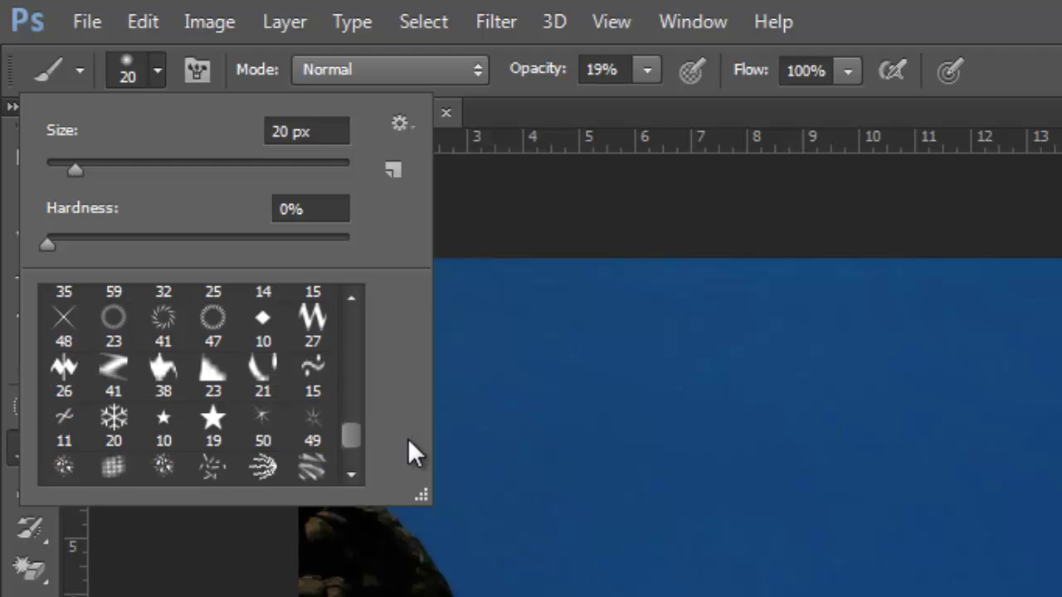
left_click(264, 424)
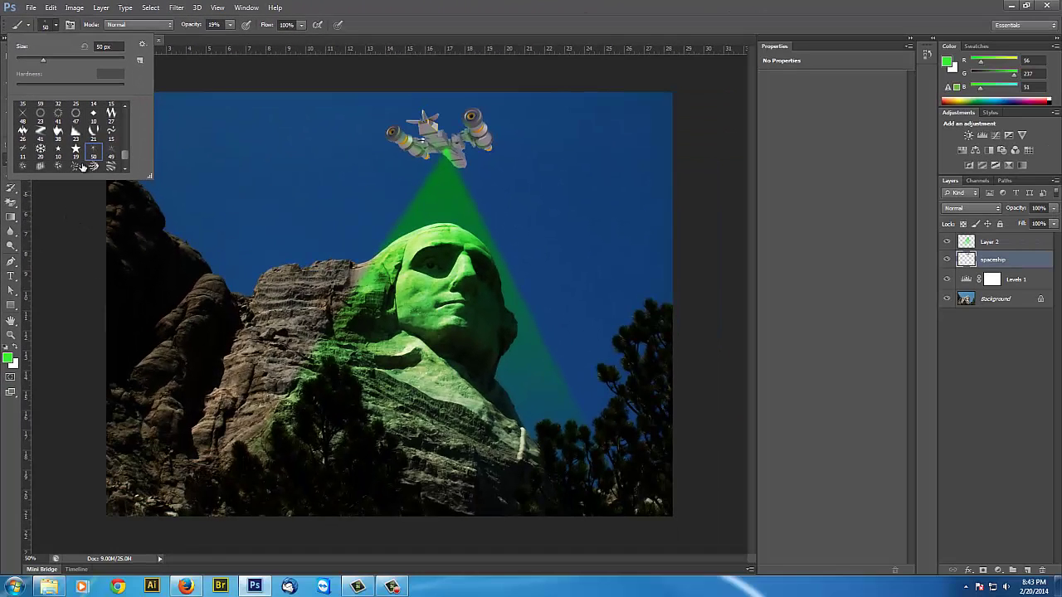
left_click(81, 213)
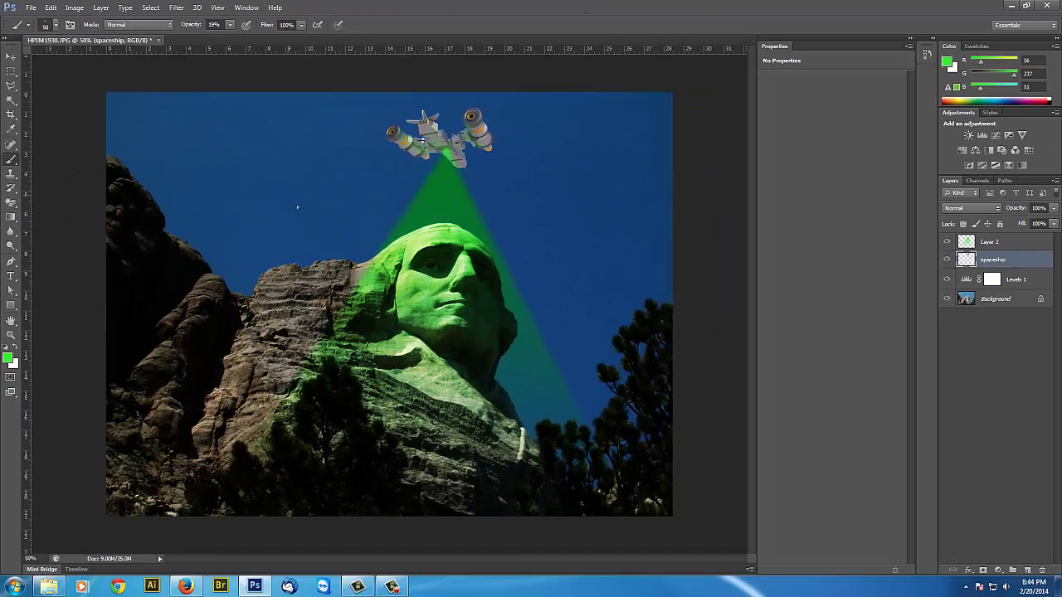
key("bracketright")
key("bracketright")
key("bracketright")
left_click(17, 352)
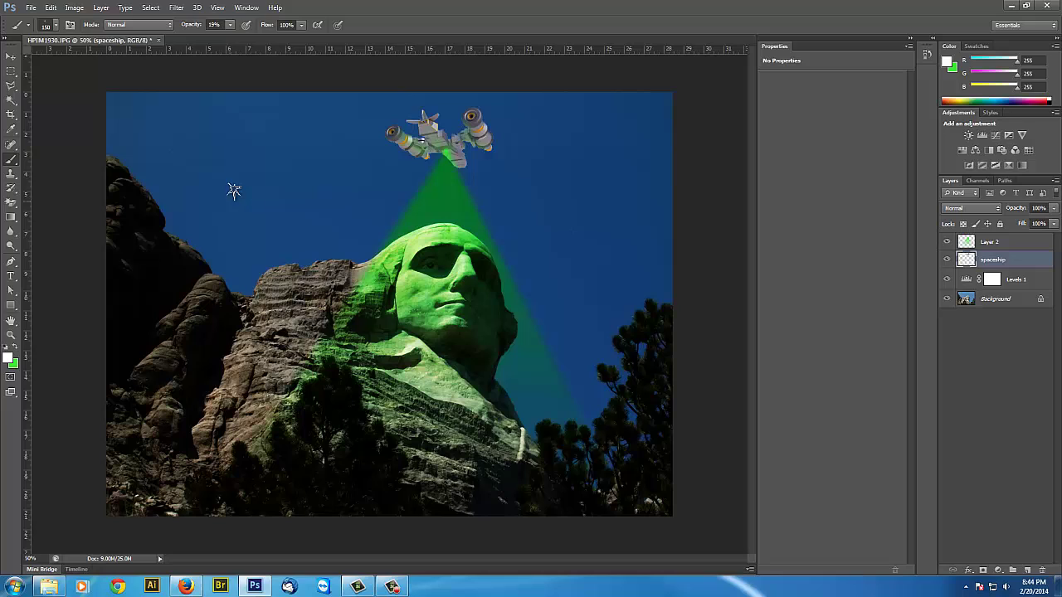
- Add a new layer above Layer 2 and set the brush opacity to 55%
left_click(1026, 242)
left_click(1027, 571)
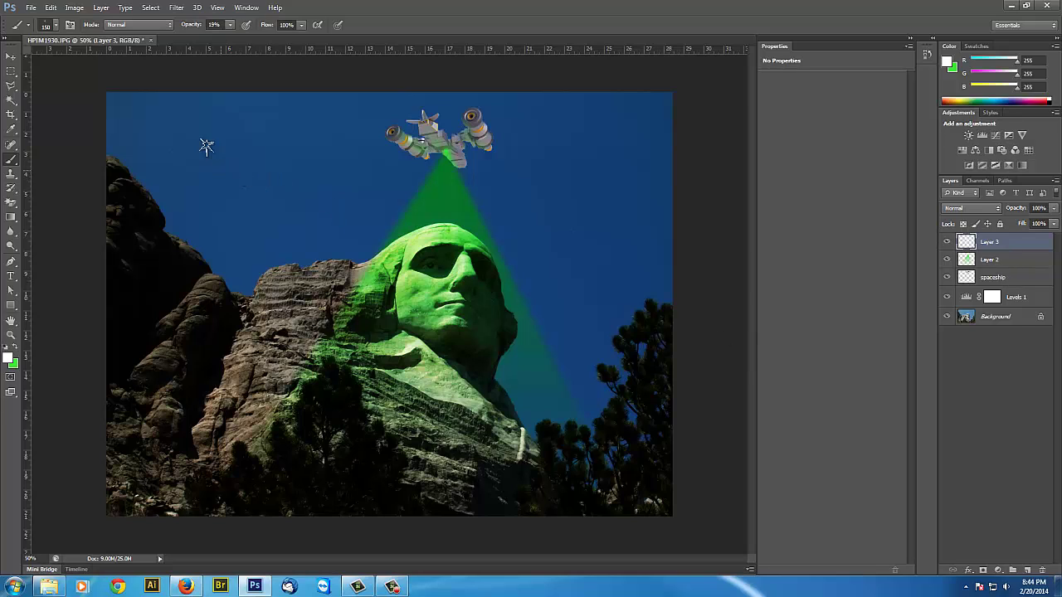
left_click(230, 25)
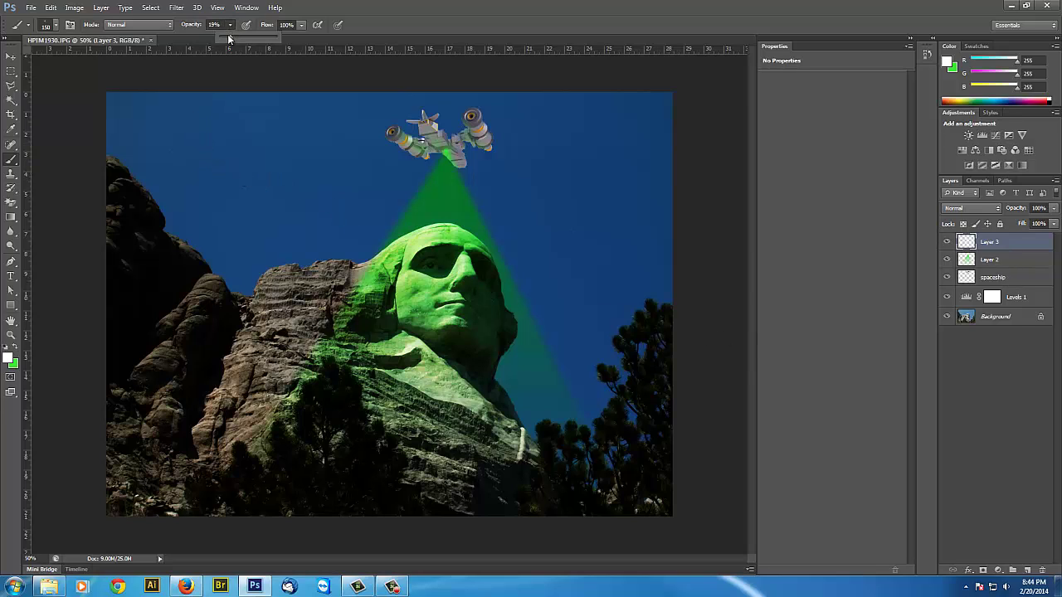
left_click_drag(229, 39, 252, 39)
- Stamp a 150 px white star in the sky left of the spaceship and a 90 px one above the trees on the right
left_click(216, 152)
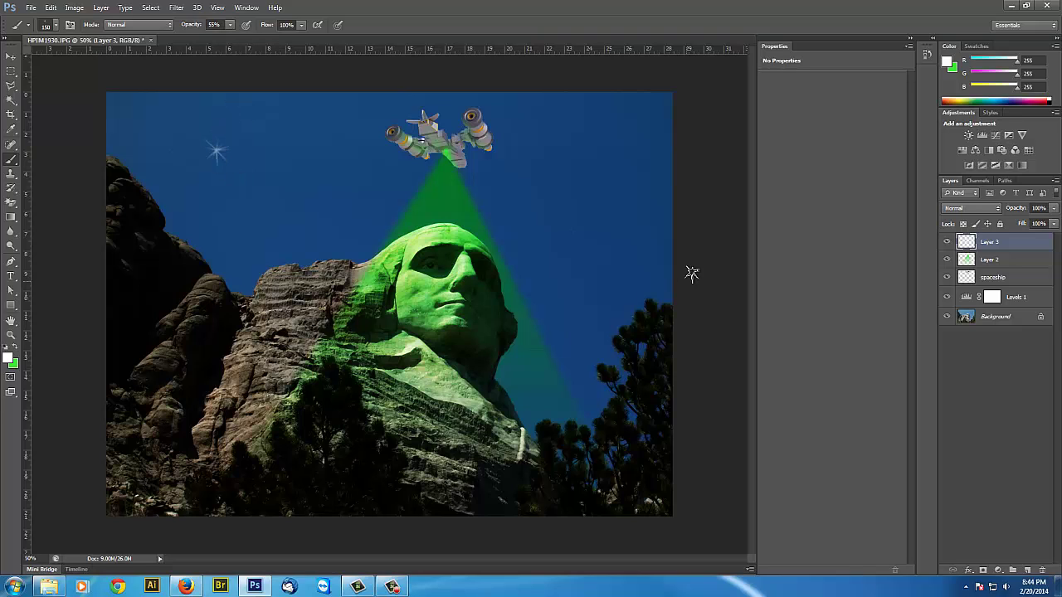
key("bracketleft")
key("bracketleft")
left_click(615, 282)
- Add a new layer above Layer 3 and switch to the first soft round brush preset
left_click(1027, 571)
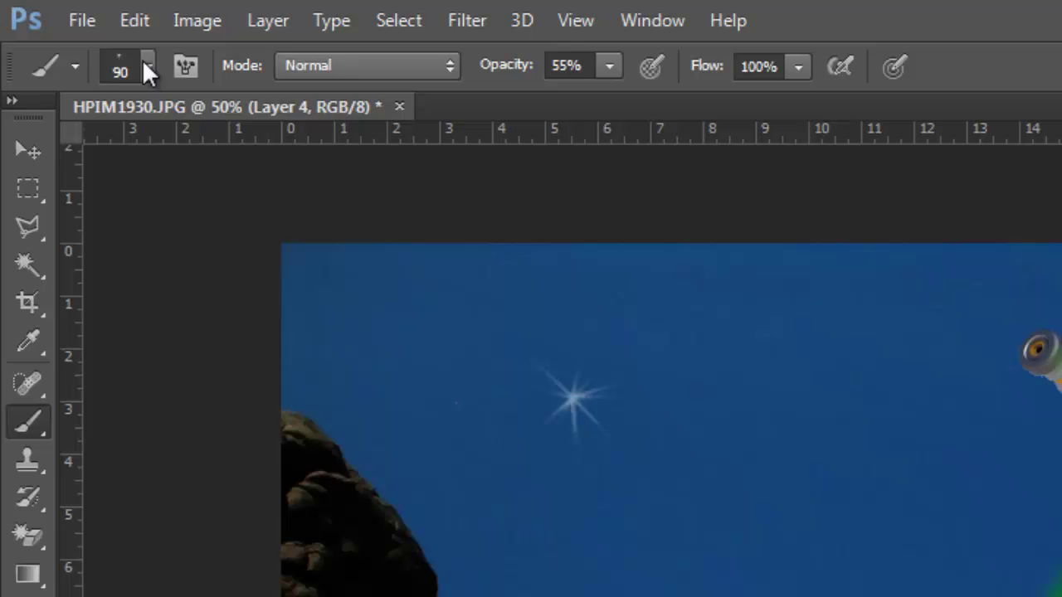
left_click(148, 66)
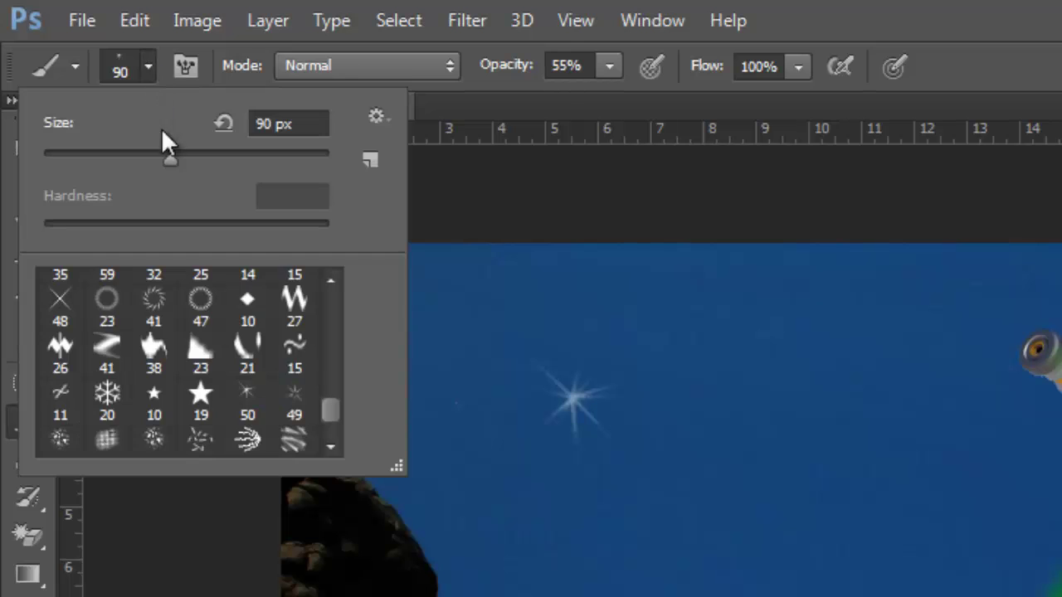
scroll(331, 315, "up", 10)
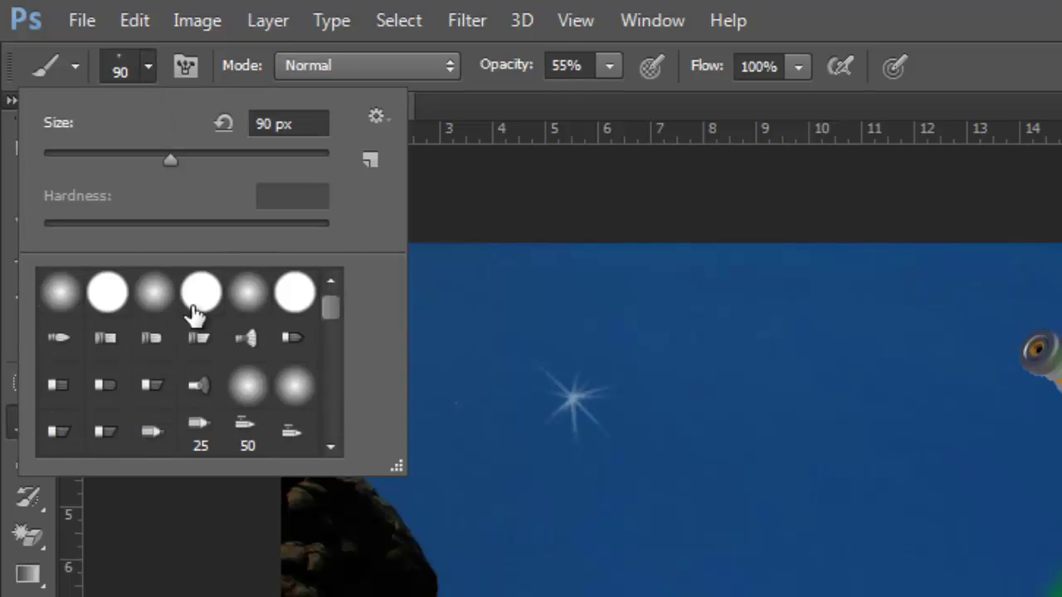
left_click(58, 303)
left_click(729, 202)
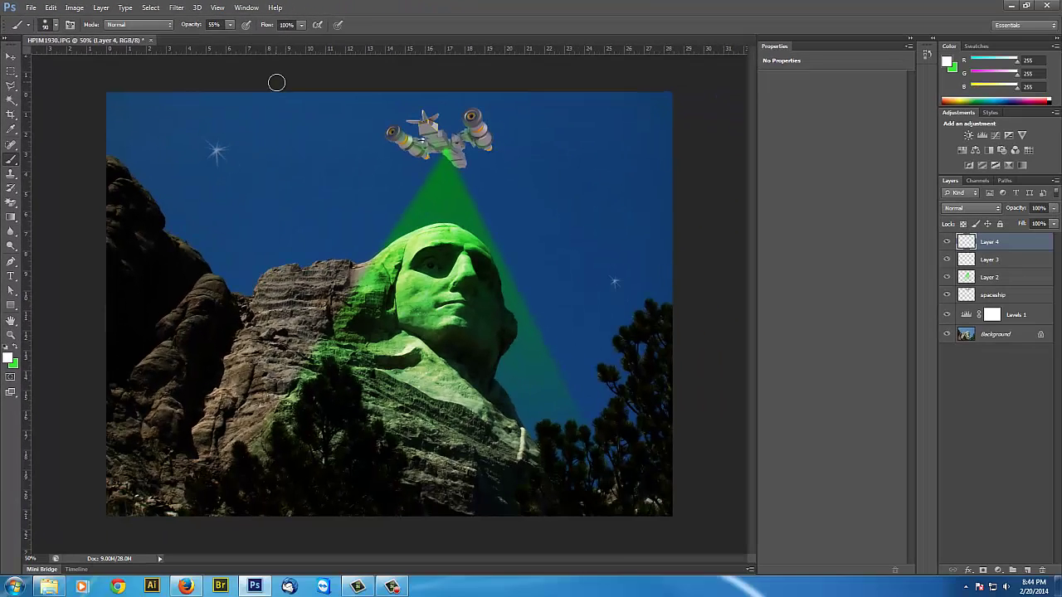
- Shrink the soft round brush to 15 px and dot small white stars across the sky on Layer 4
key("bracketleft")
key("bracketleft")
key("bracketleft")
key("bracketleft")
key("bracketleft")
key("bracketleft")
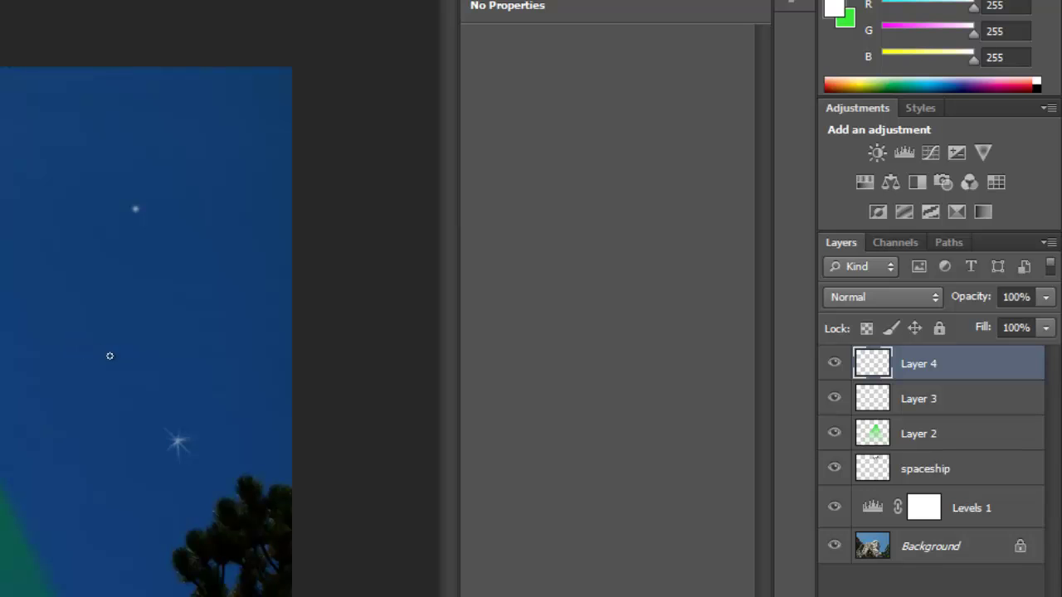
- Lower Layer 4's opacity to fade its stars and dot more small white stars on a new layer above it
left_click(1047, 300)
left_click_drag(1048, 334, 996, 333)
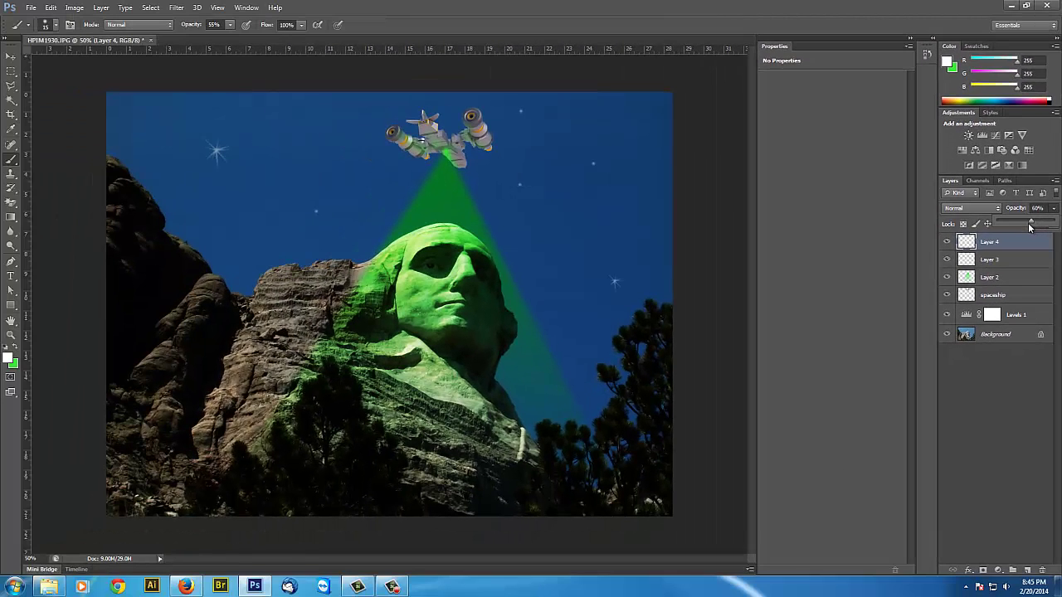
left_click_drag(1029, 226, 1026, 226)
left_click(1028, 571)
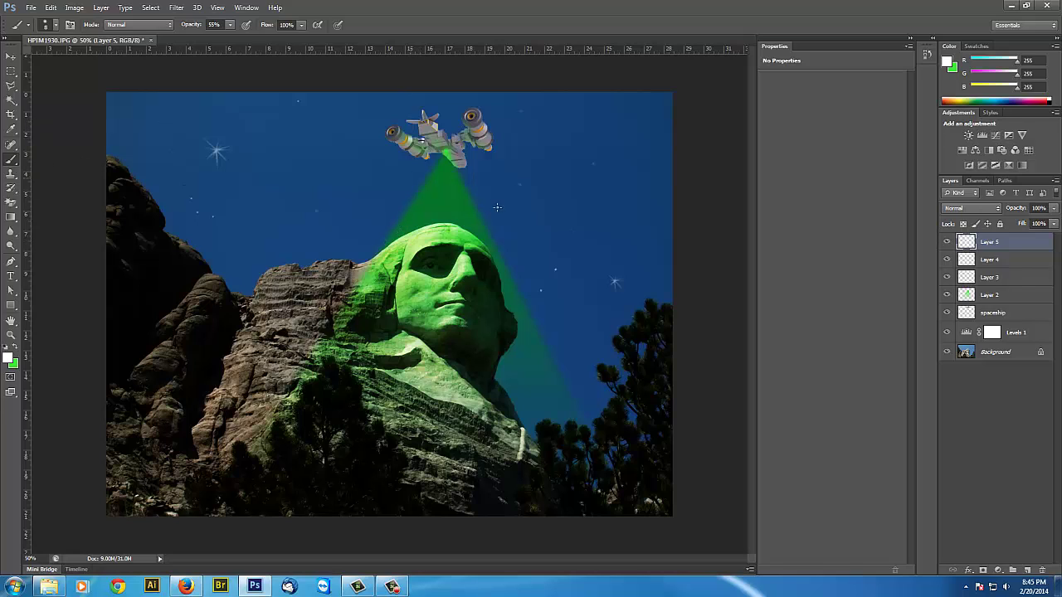
- Add a new layer above Layer 5 and name it bullet
left_click(1027, 571)
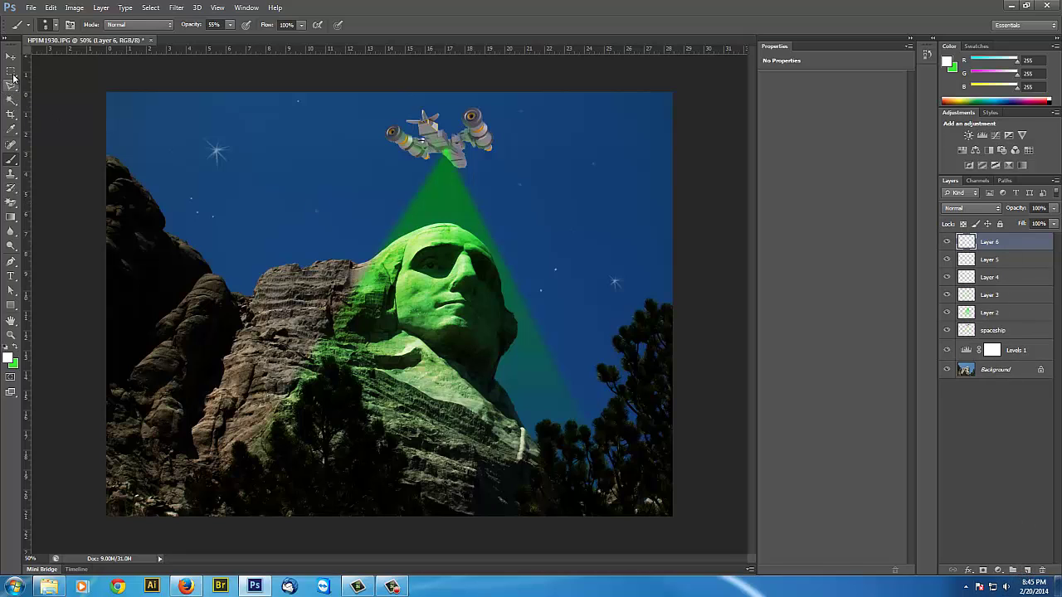
left_click(10, 72)
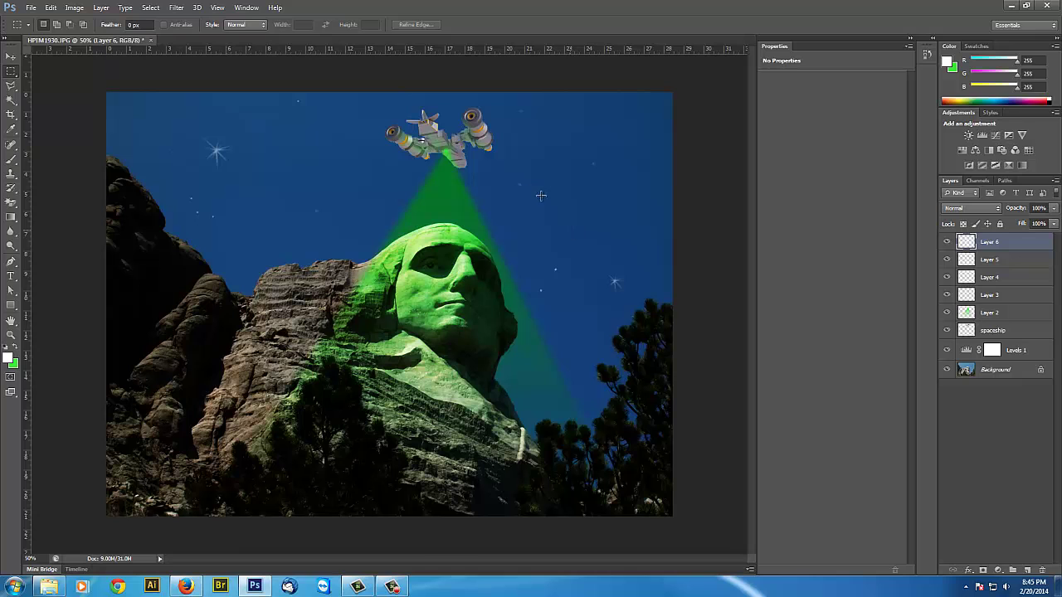
double_click(989, 241)
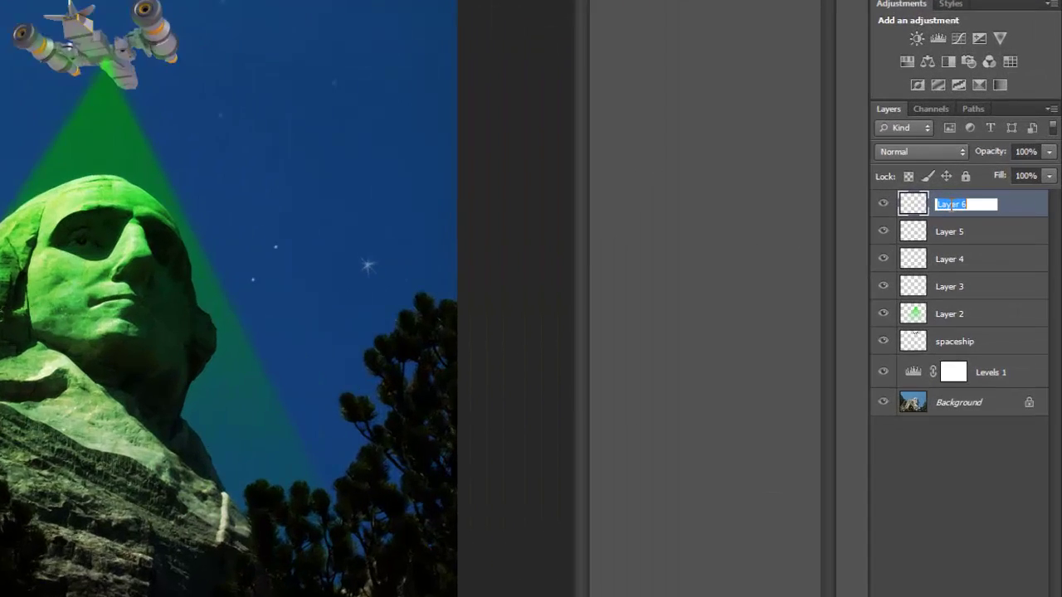
type("bullet")
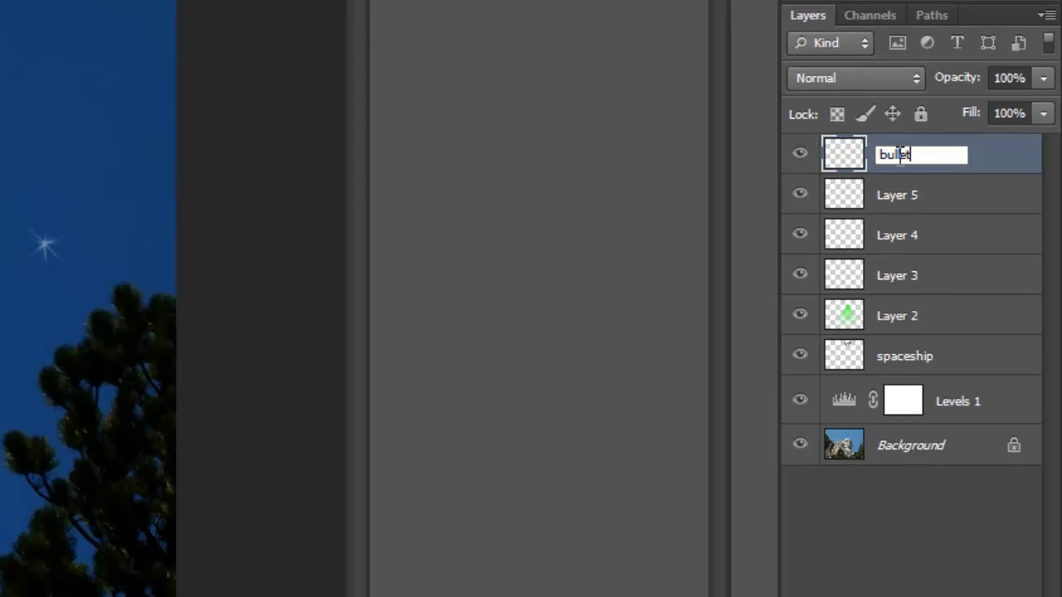
key("Return")
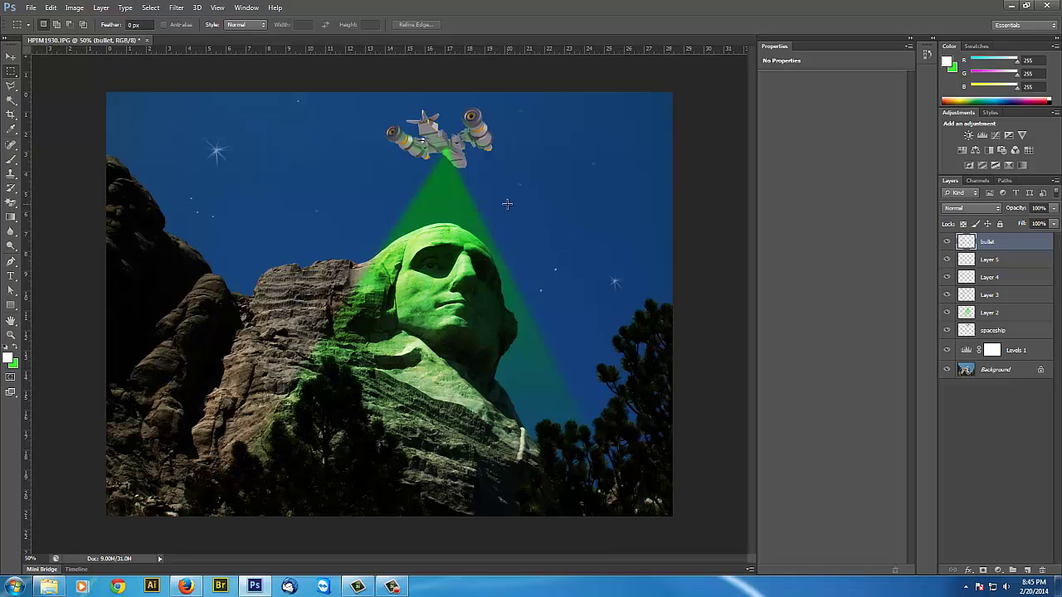
- Make a small, thin rectangular selection in the sky right of the light beam, fill it with white and deselect
left_click_drag(507, 203, 534, 208)
key("alt+BackSpace")
key("ctrl+d")
- Duplicate the bullet layer
key("ctrl+plus")
key("ctrl+plus")
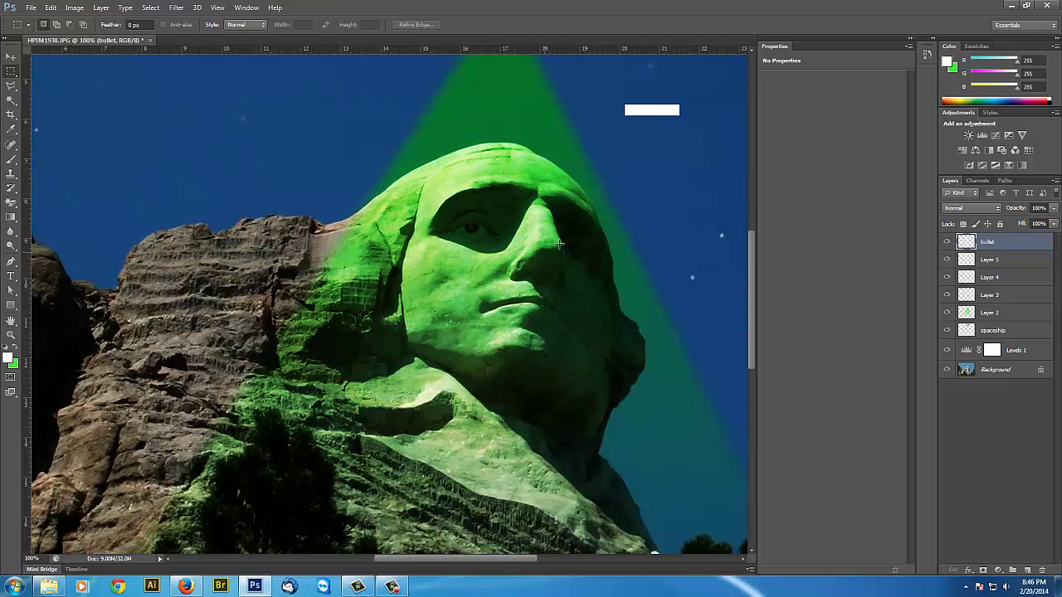
left_click_drag(670, 224, 471, 393)
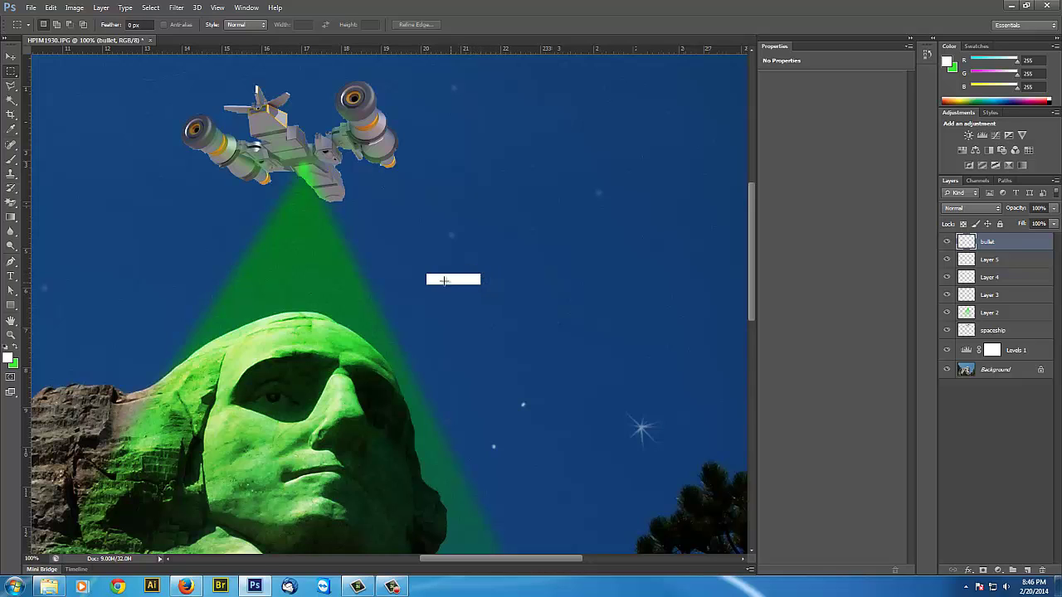
right_click(1017, 243)
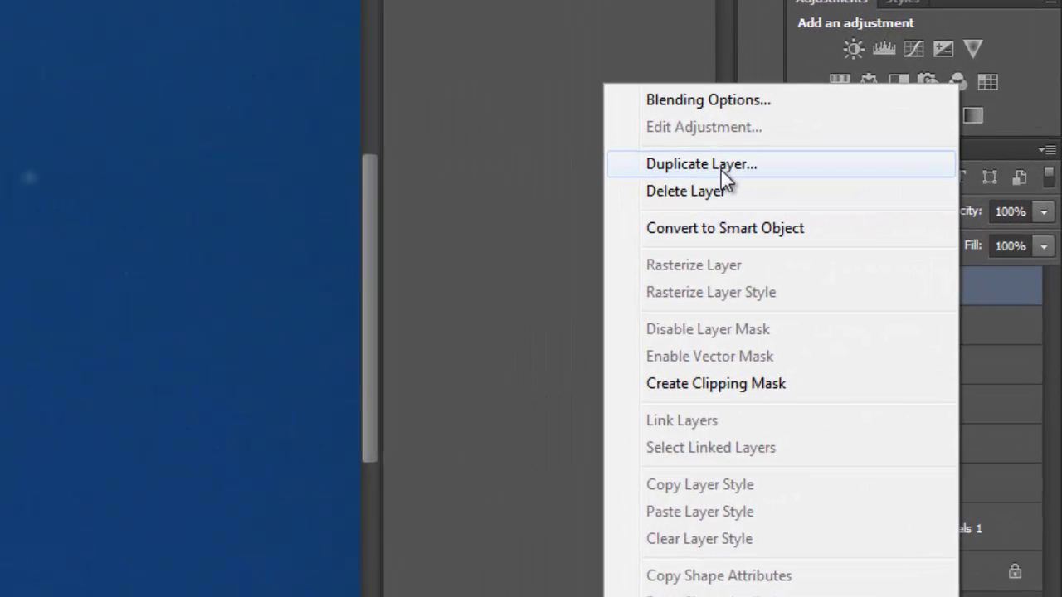
left_click(1012, 295)
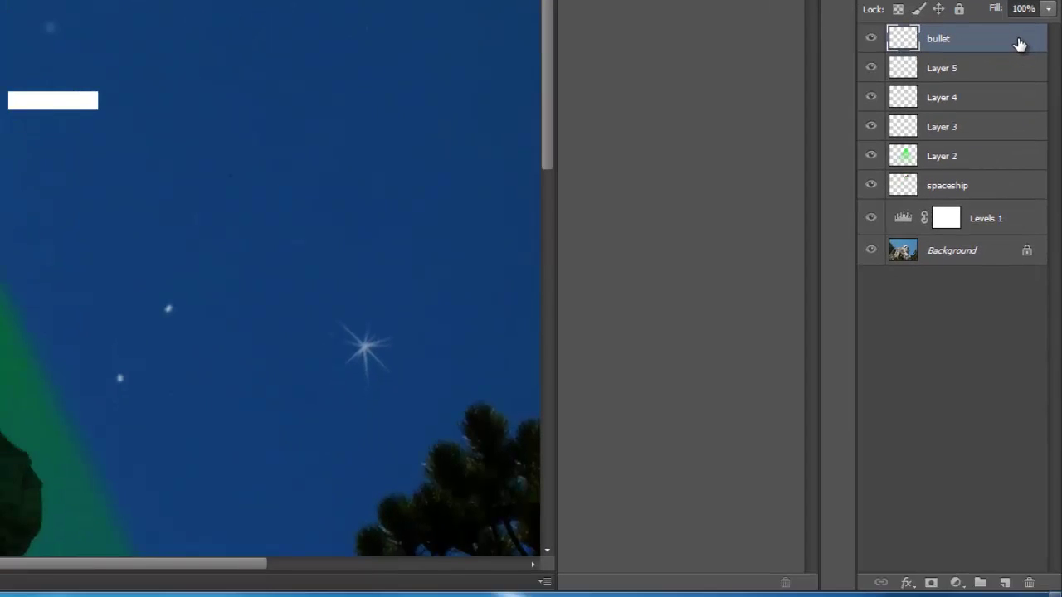
left_click_drag(1019, 44, 1005, 581)
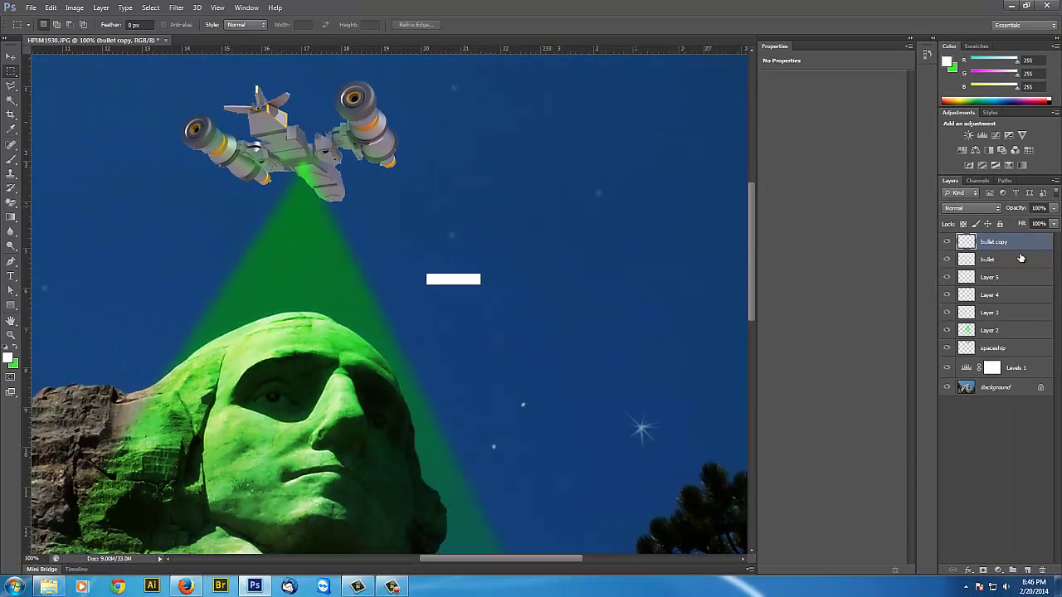
- Apply a Motion Blur with an angle of 0° and a distance of 119 pixels to the original bullet layer
left_click(1019, 261)
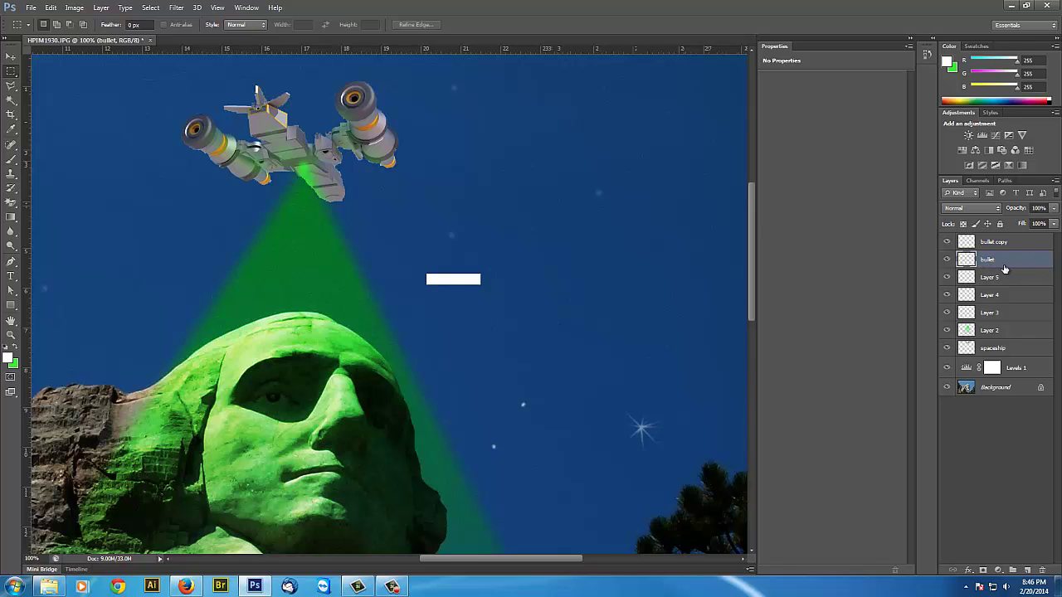
left_click(176, 7)
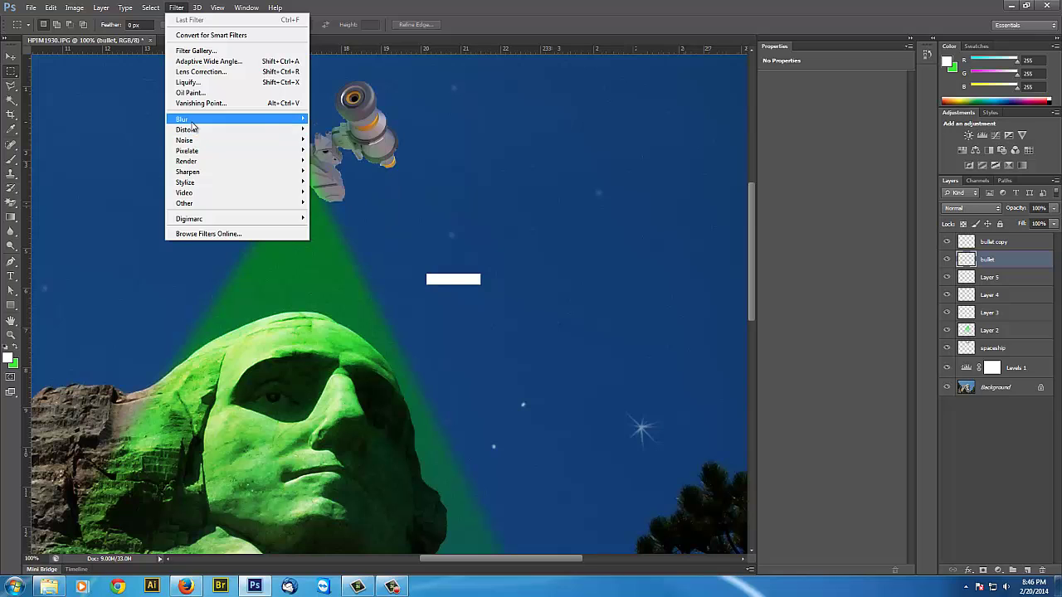
mouse_move(195, 120)
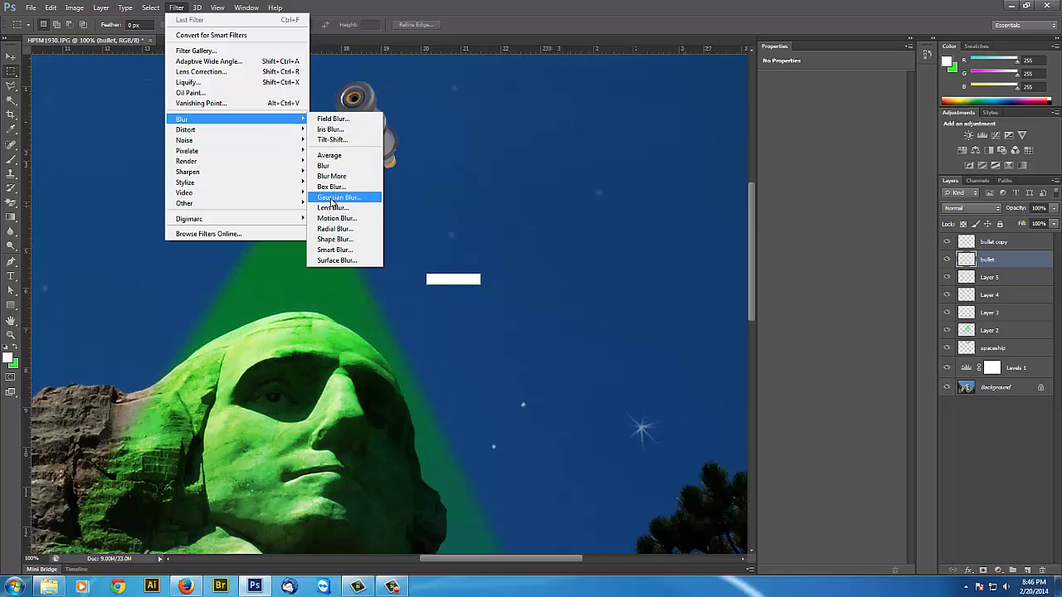
left_click(336, 218)
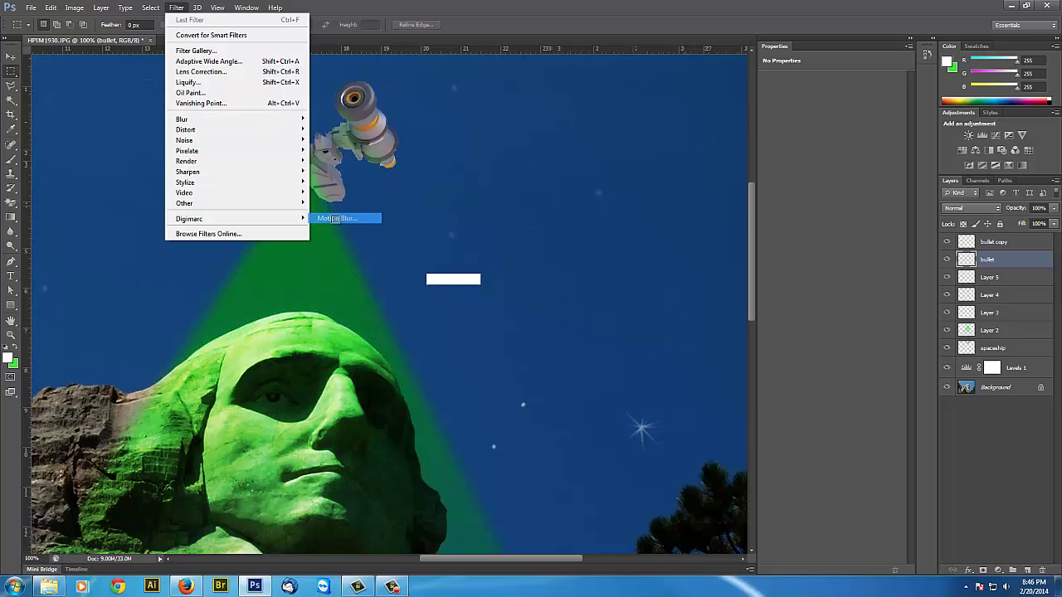
left_click_drag(518, 130, 628, 104)
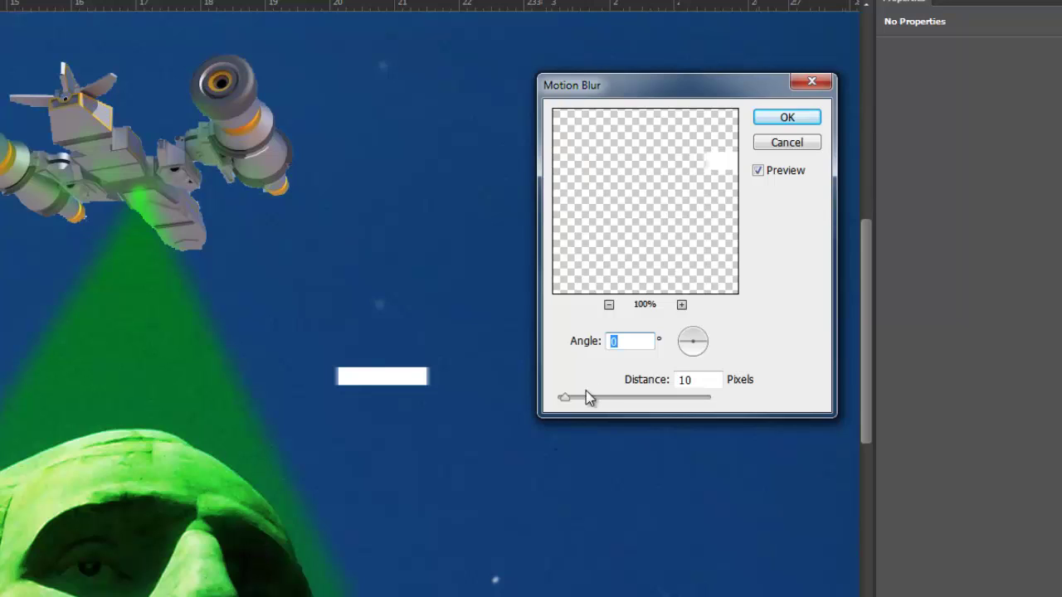
left_click_drag(564, 399, 622, 404)
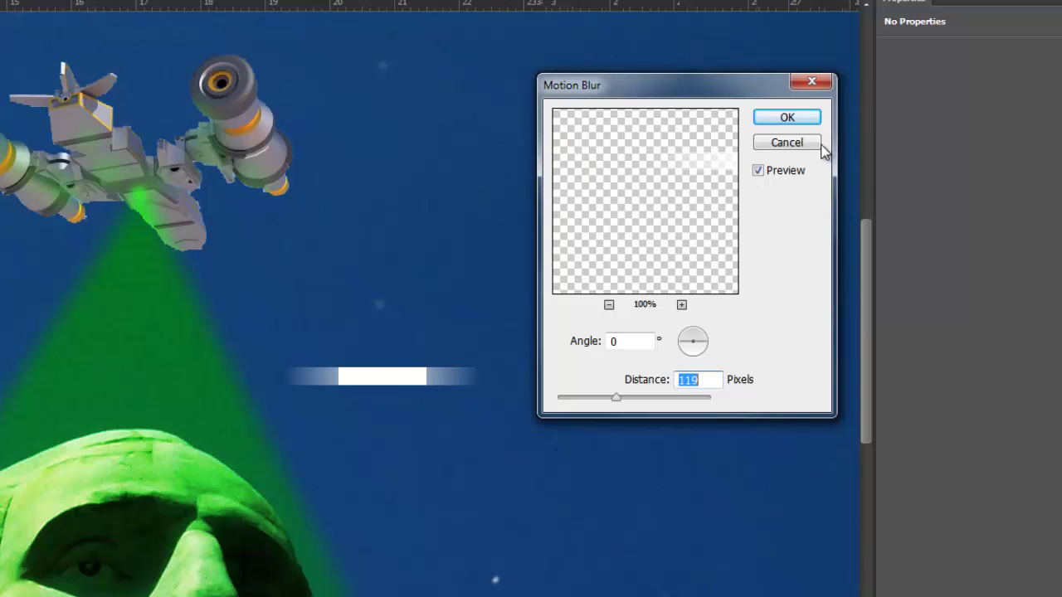
left_click(800, 117)
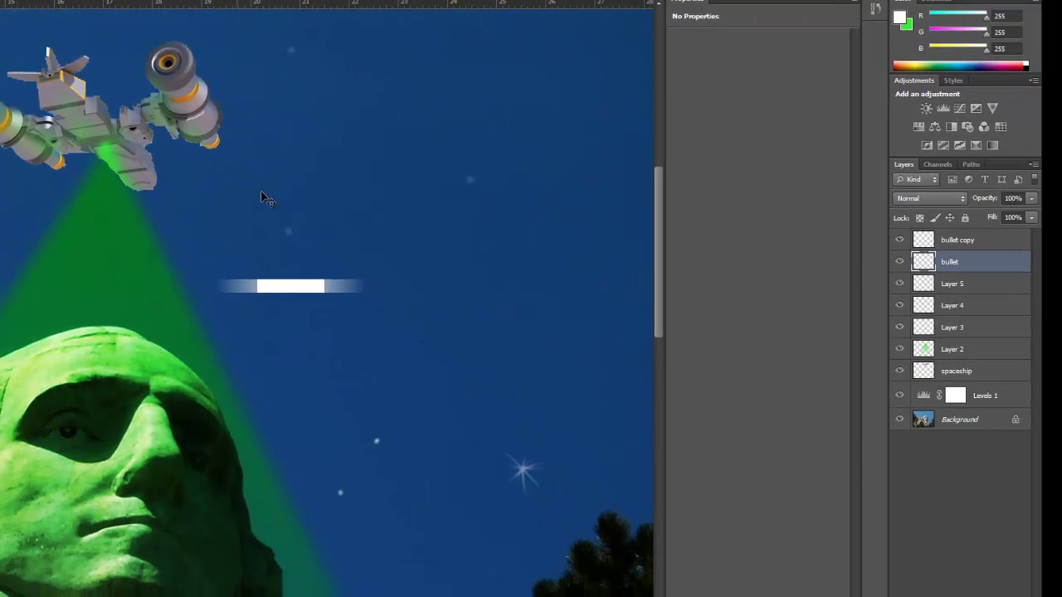
- Nudge the blurred bullet left until its blur trails only from the left end of the solid copy
key("Left")
key("Left")
key("Left")
key("Left")
key("Left")
key("Left")
key("Left")
key("Left")
key("Left")
key("Left")
key("Left")
key("Left")
key("Left")
key("Left")
key("Left")
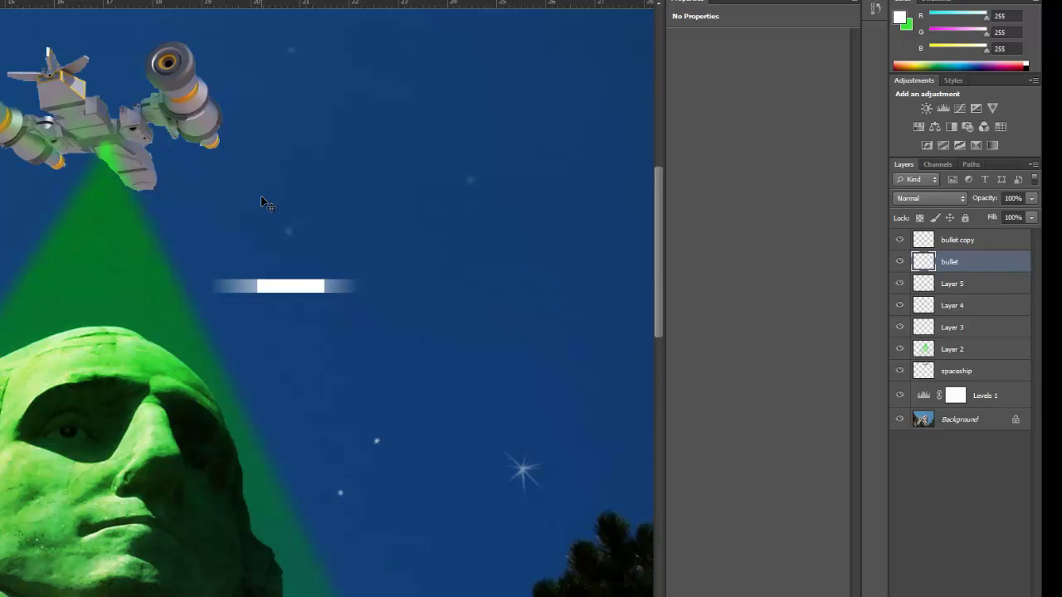
key("Left")
key("Left")
key("Left")
key("Left")
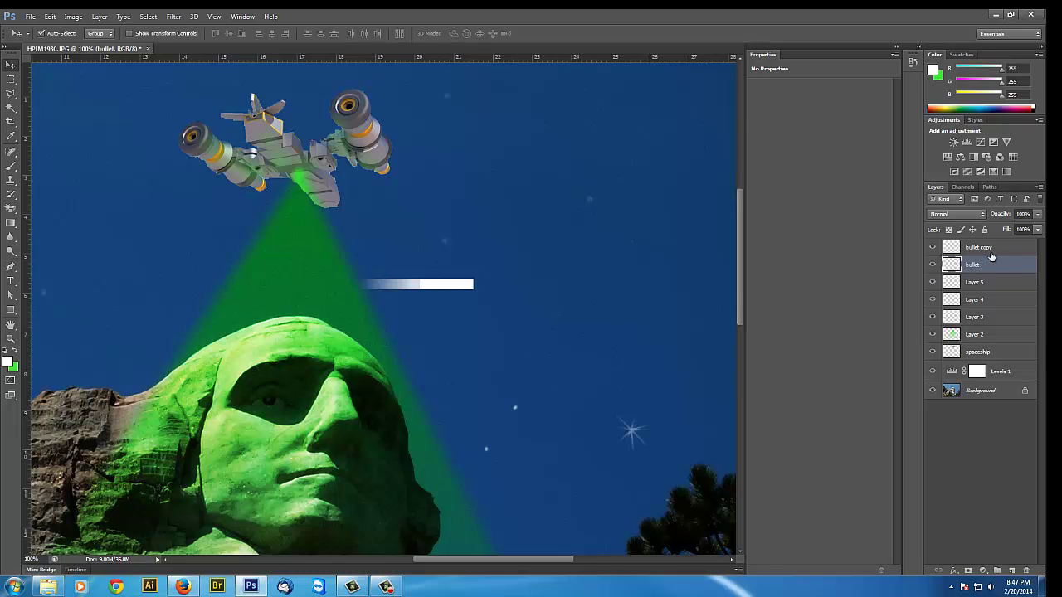
left_click(983, 248)
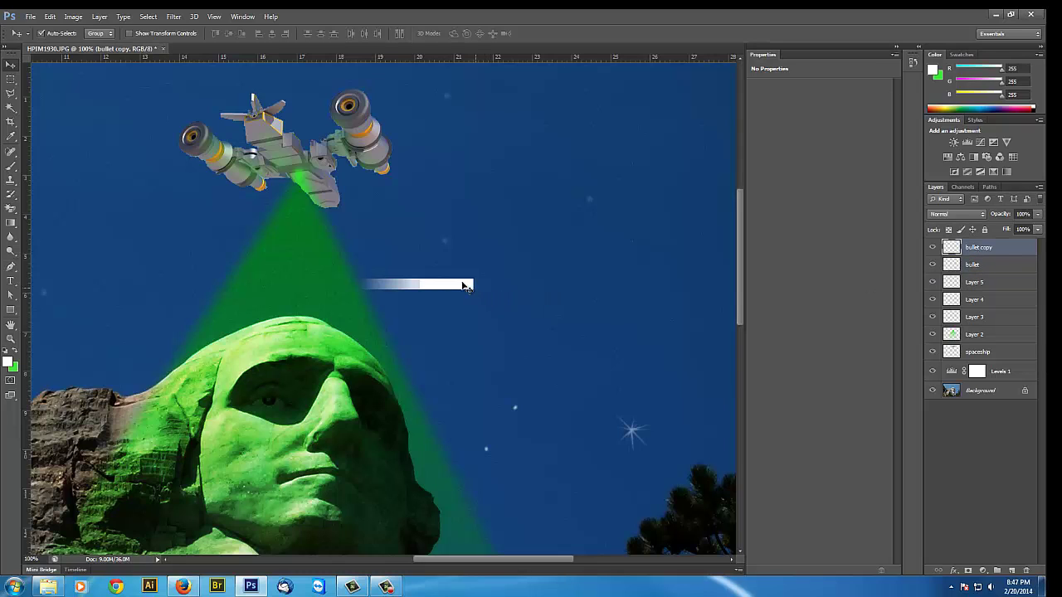
left_click_drag(455, 286, 458, 248)
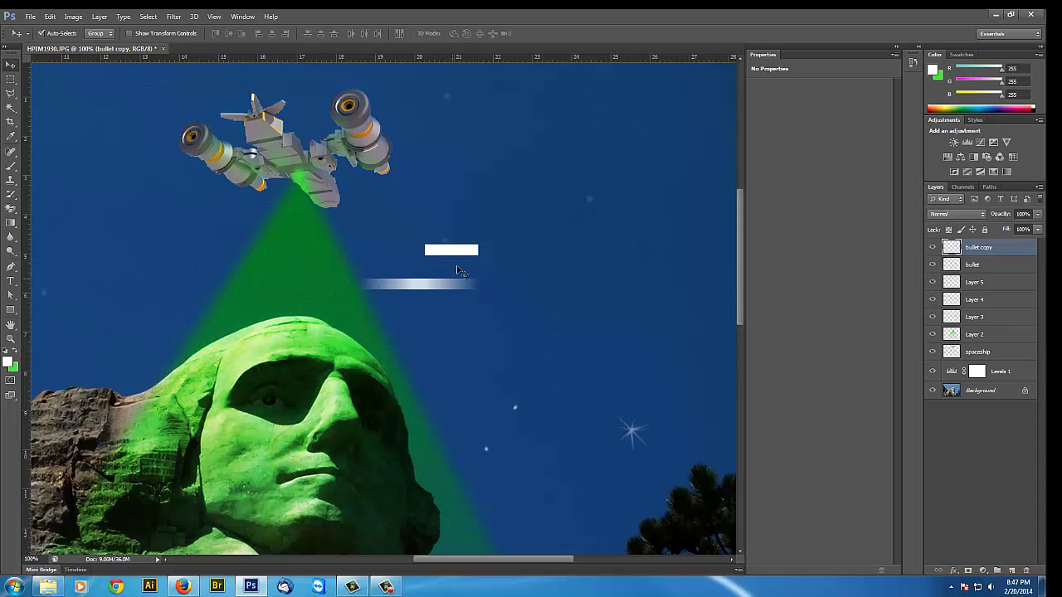
key("ctrl+z")
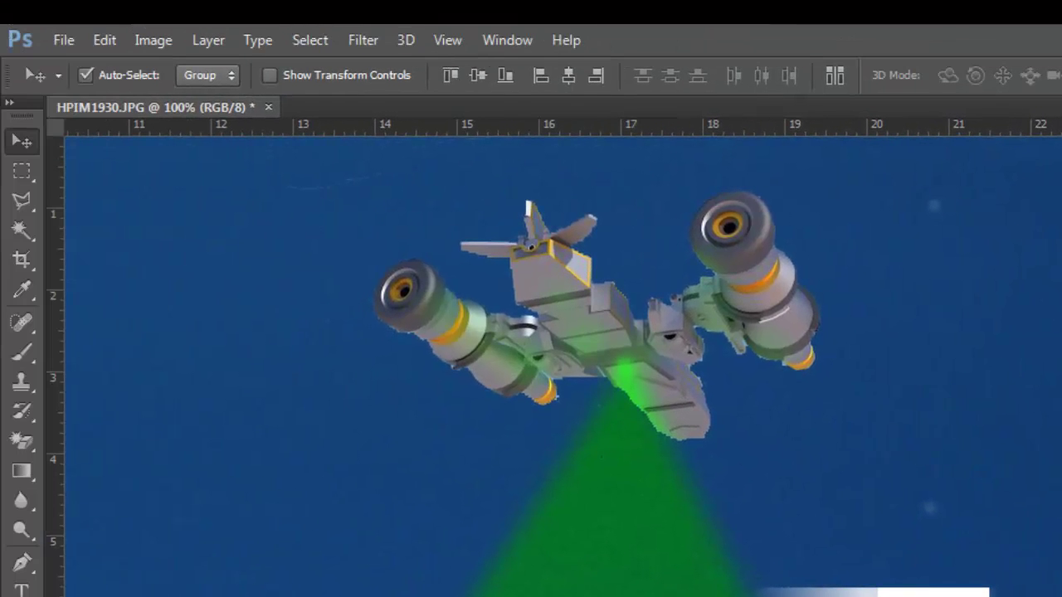
- Merge the bullet and bullet copy layers into one layer
left_click(221, 44)
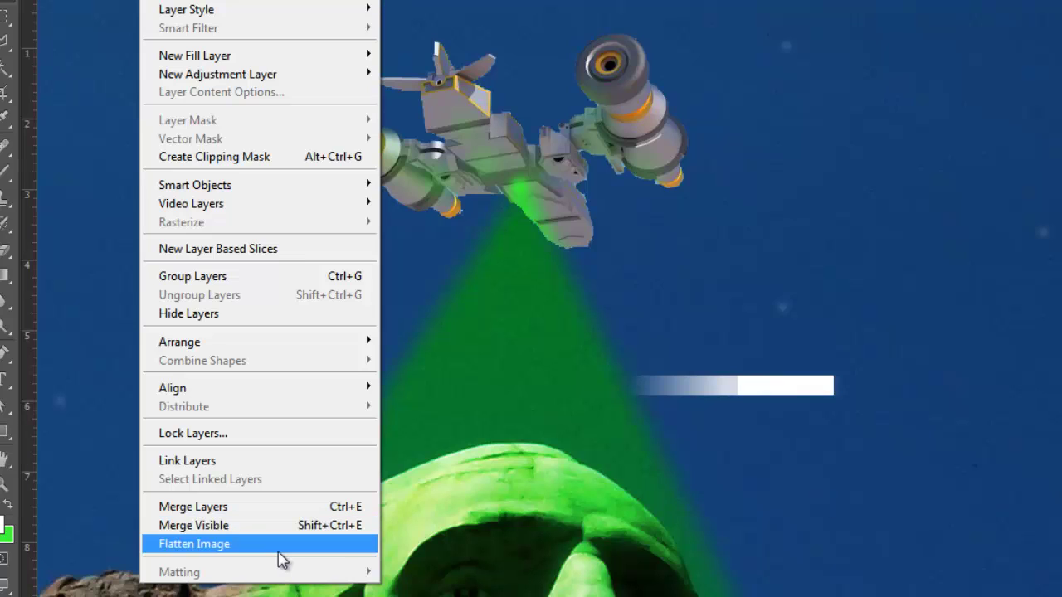
left_click(253, 508)
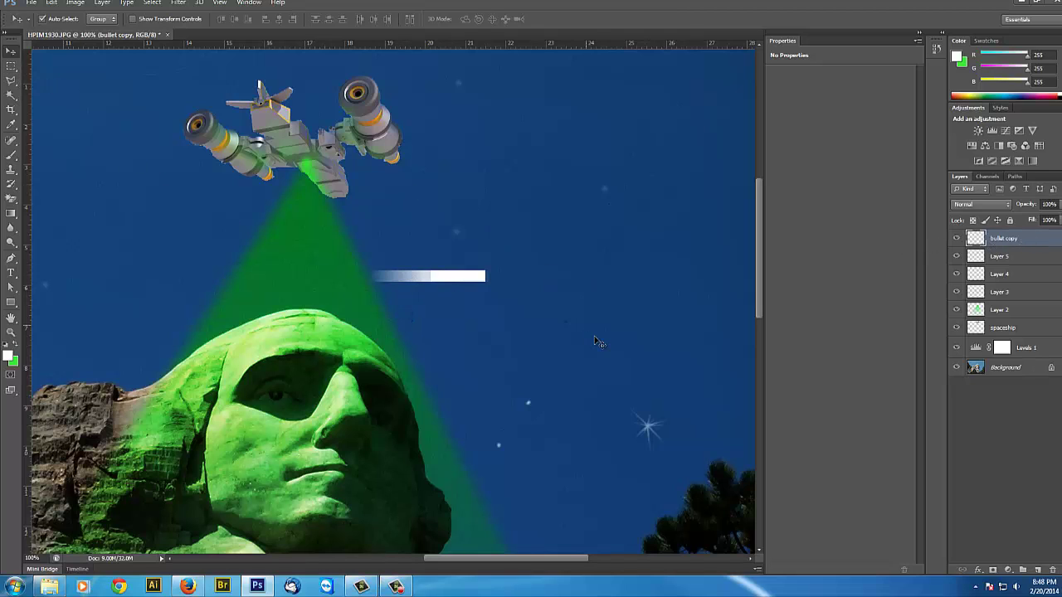
- Scale the merged bullet to 62.21% width and 80% height, rotate it 63.96° and place it below the spaceship's right engine
key("ctrl+t")
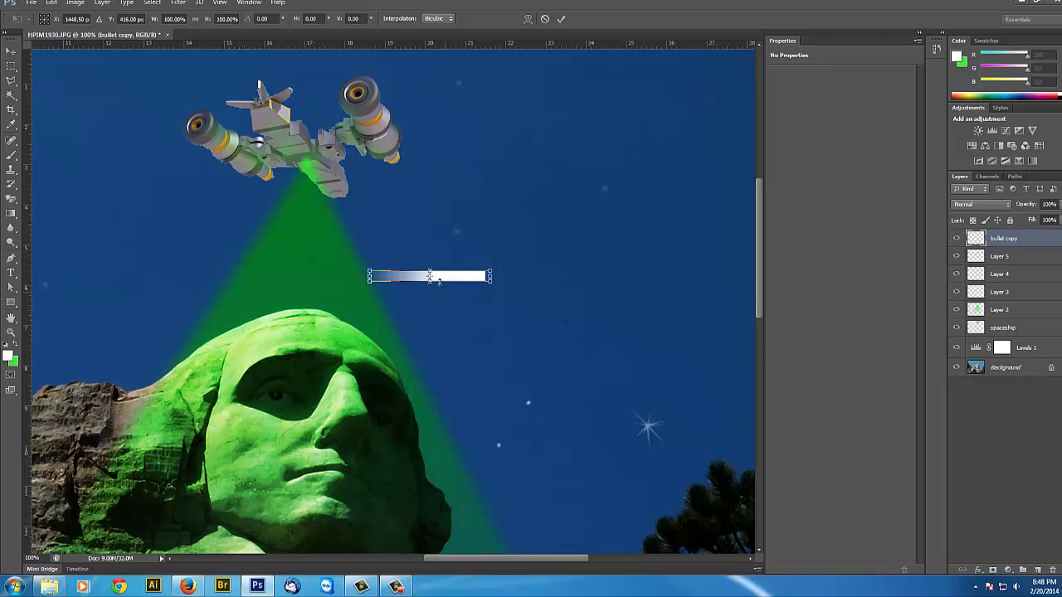
left_click_drag(490, 283, 446, 279)
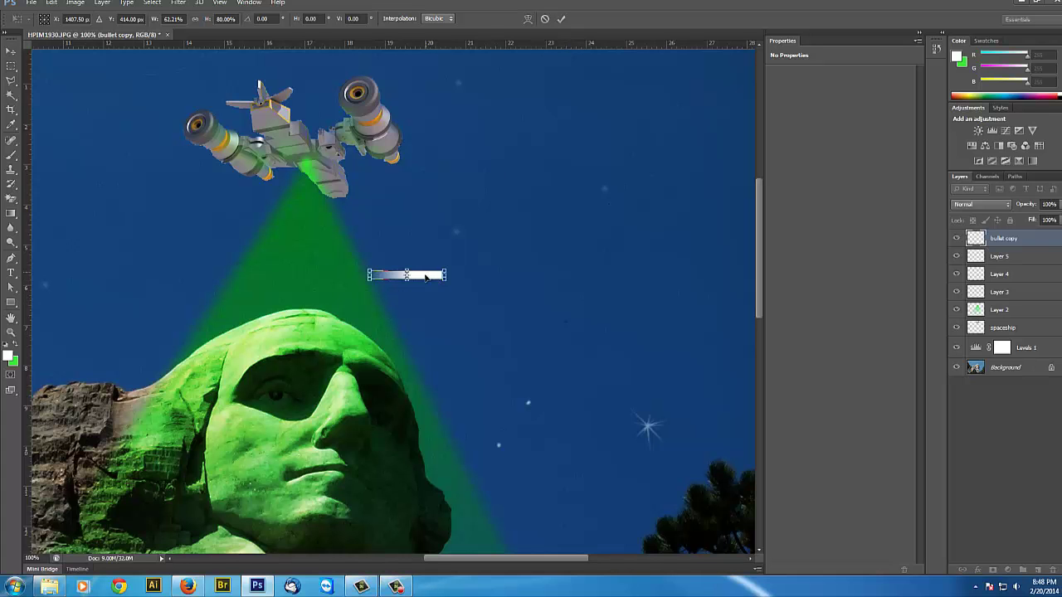
left_click_drag(426, 274, 431, 197)
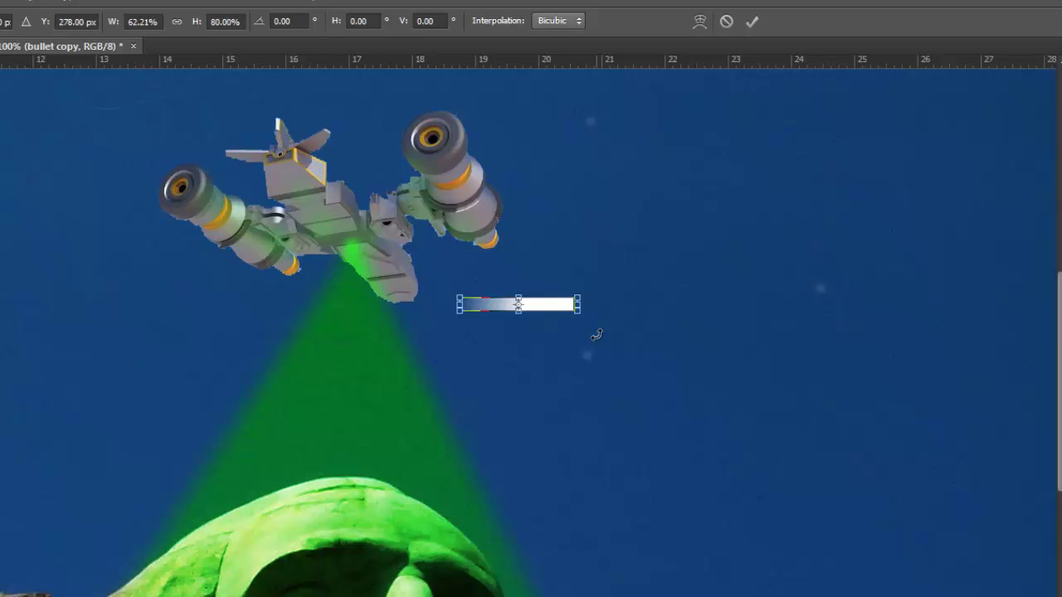
left_click_drag(594, 334, 528, 390)
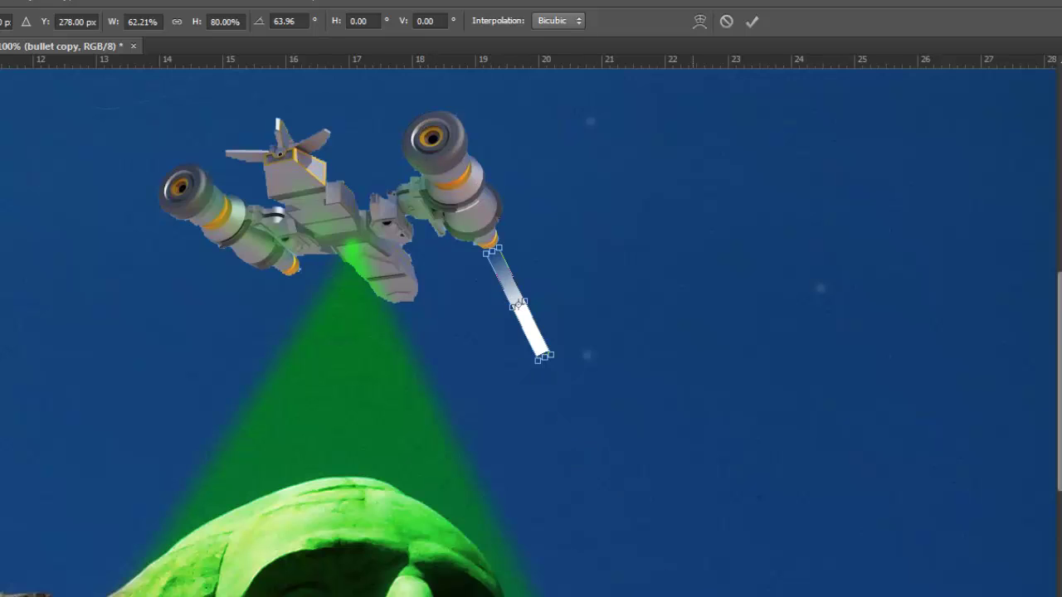
left_click(753, 23)
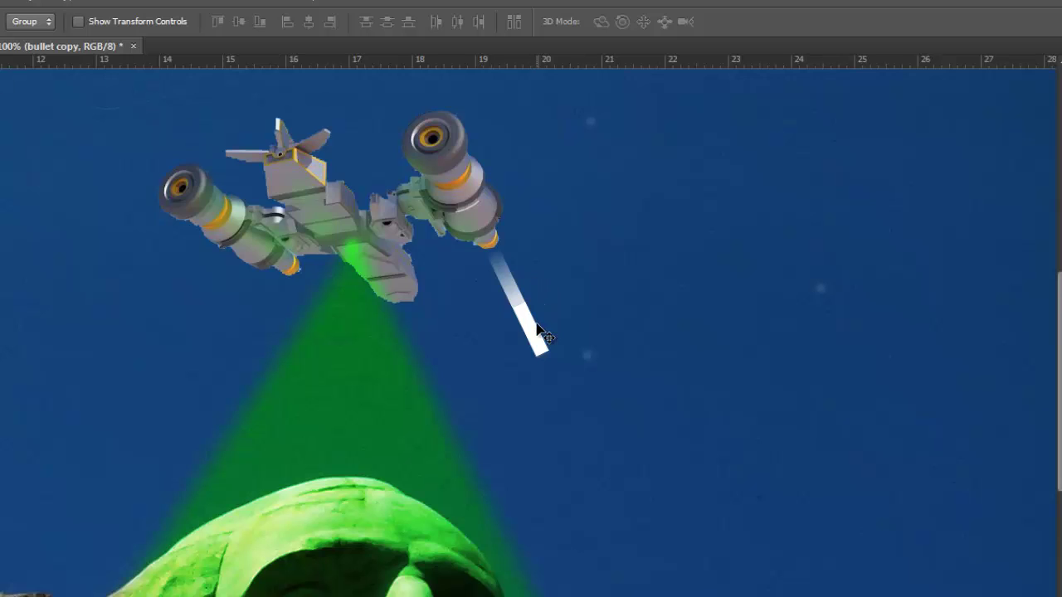
mouse_move(527, 325)
left_mouse_down()
mouse_move(581, 450)
mouse_move(559, 412)
left_mouse_up()
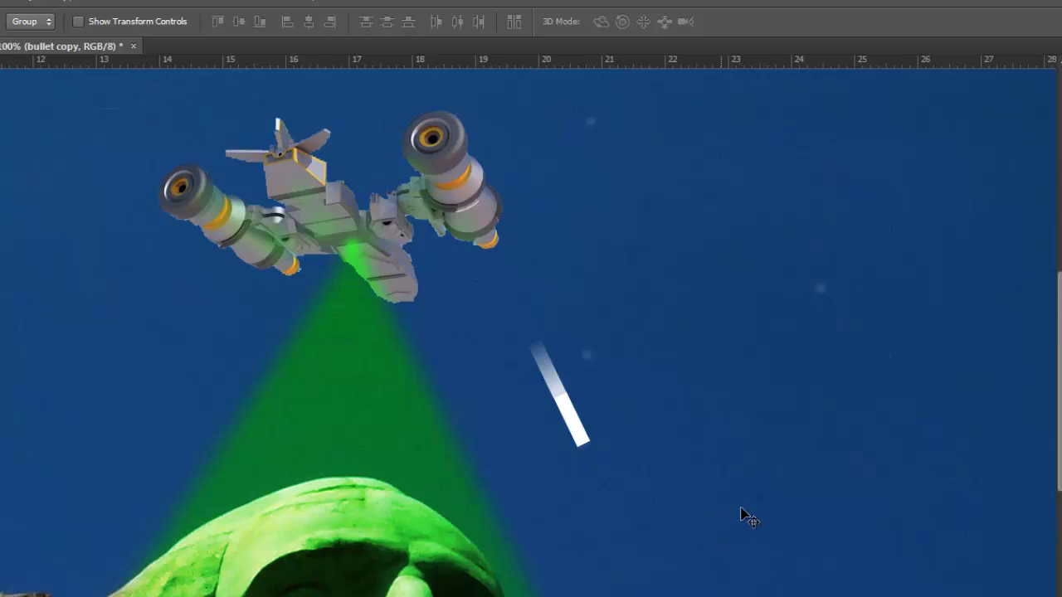
key("ctrl+minus")
key("ctrl+minus")
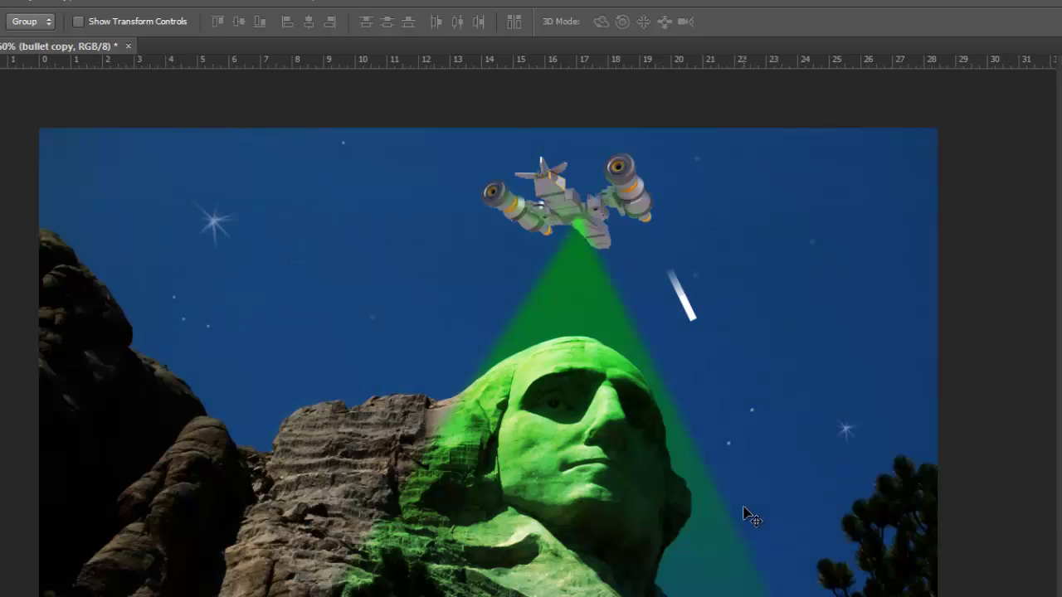
key("ctrl+plus")
key("ctrl+plus")
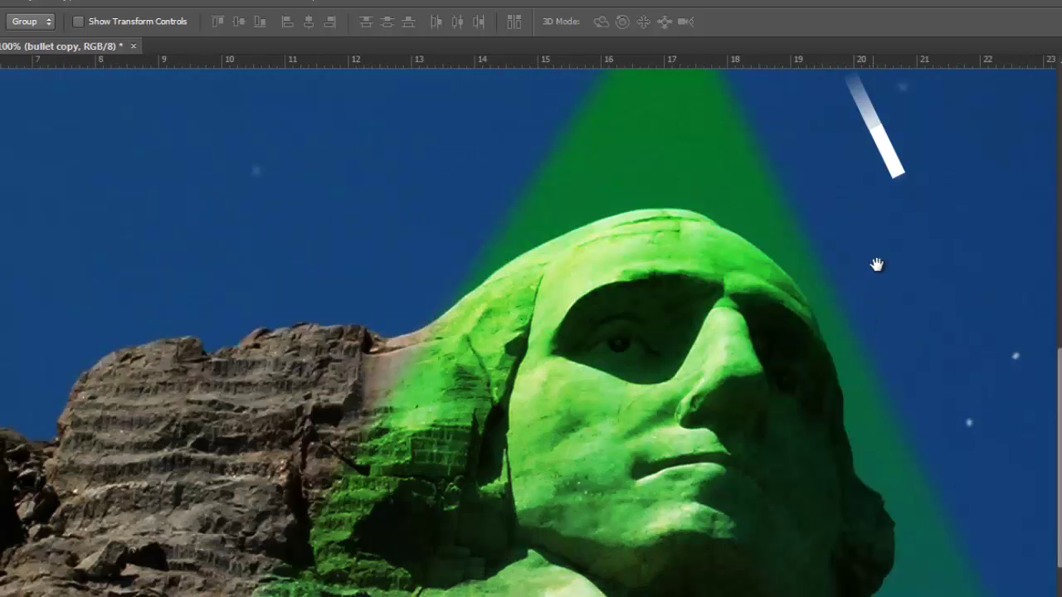
- Scale the merged bullet to 34.25% width and 57.03% height, rotate it -5.61° and move it closer below the spaceship's right engine
left_click_drag(875, 265, 585, 565)
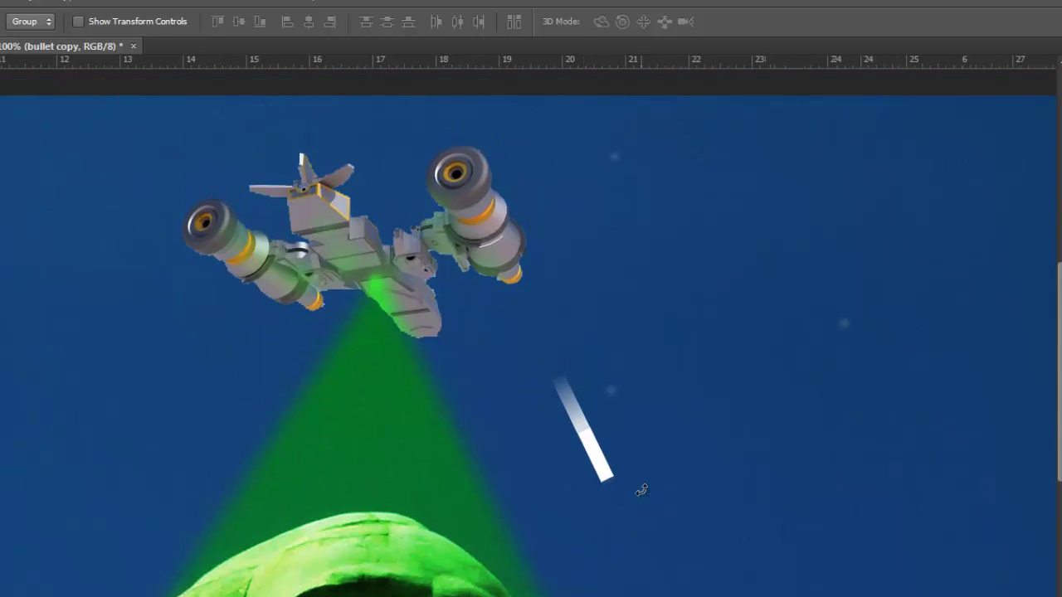
key("ctrl+t")
left_click_drag(620, 491, 593, 454)
left_click_drag(593, 415, 582, 416)
mouse_move(552, 464)
left_mouse_down()
mouse_move(572, 382)
mouse_move(553, 350)
left_mouse_up()
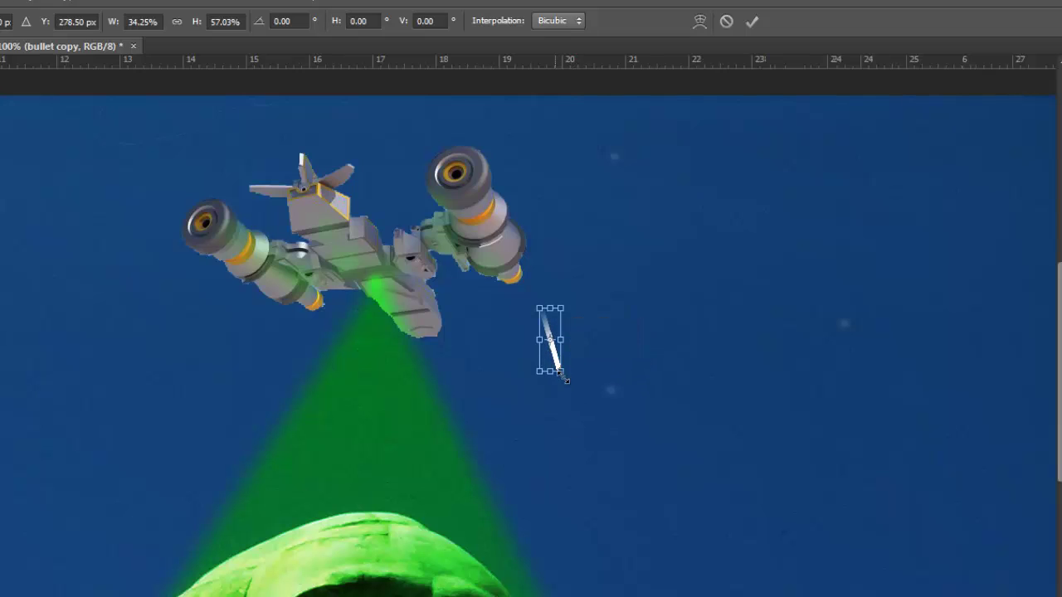
mouse_move(576, 390)
left_mouse_down()
mouse_move(552, 359)
mouse_move(553, 370)
left_mouse_up()
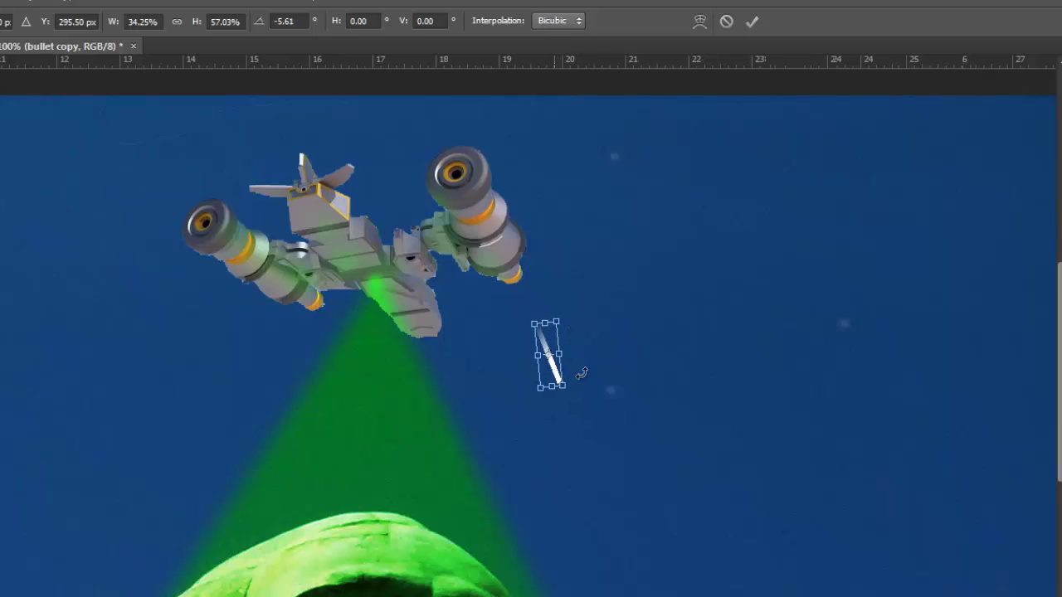
left_click(753, 23)
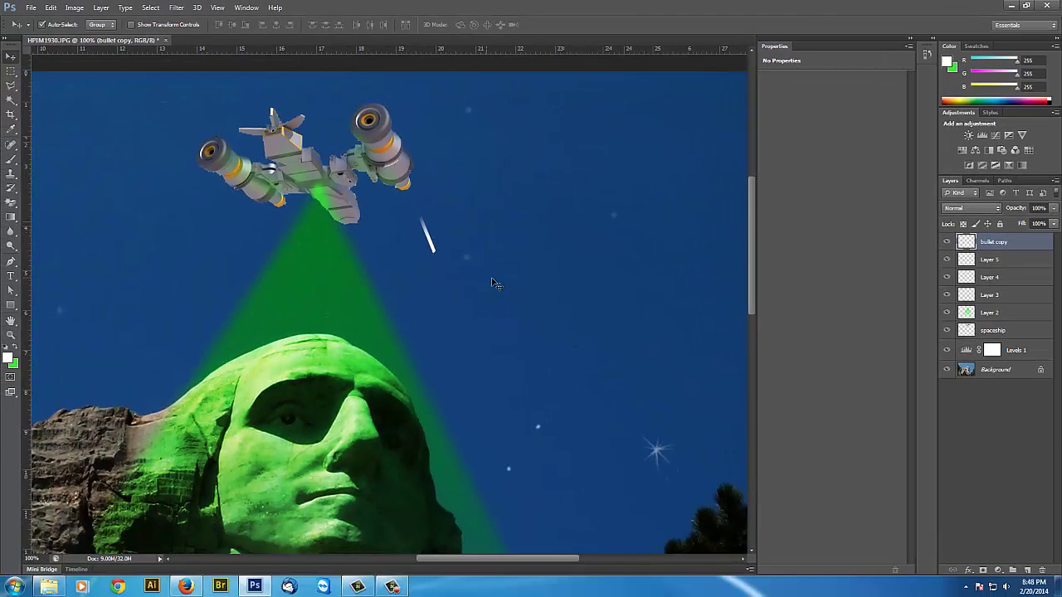
- Rotate the bullet below the right engine by a further -0.80° to fine-tune its firing direction
key("ctrl+t")
left_click_drag(458, 278, 457, 278)
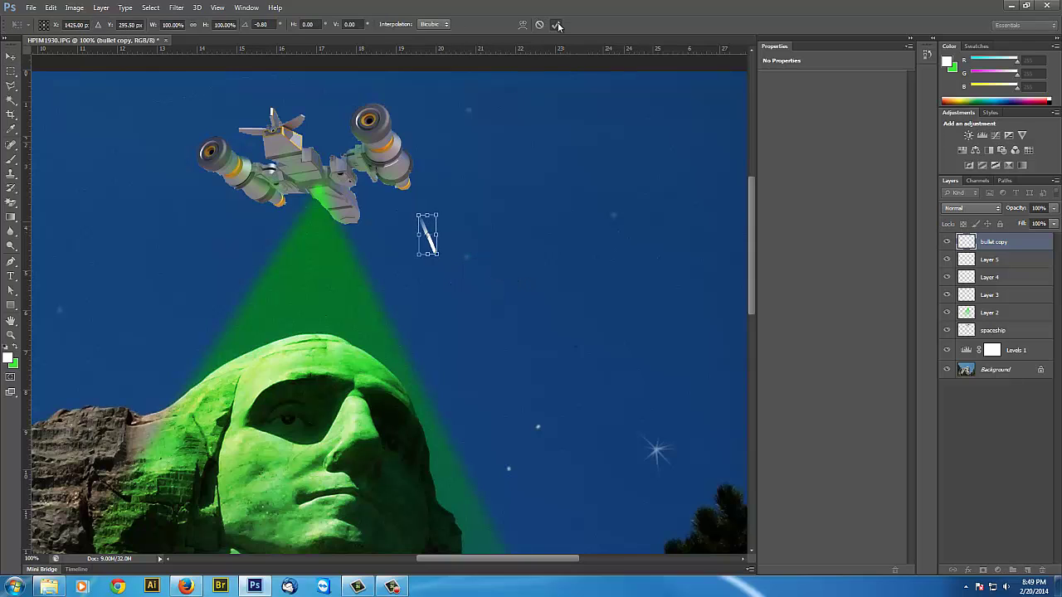
left_click(556, 24)
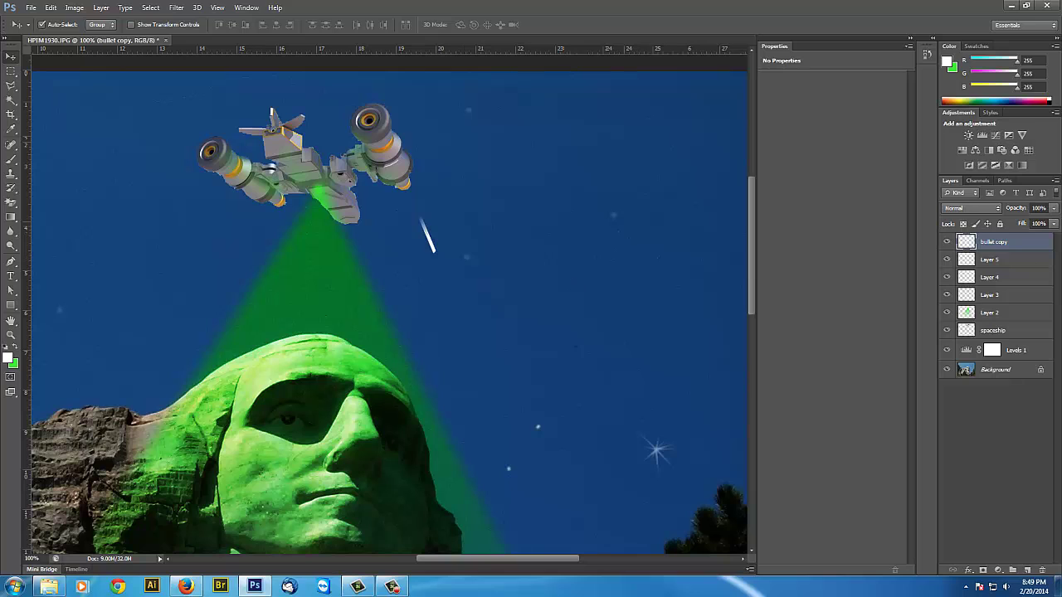
- Duplicate the bullet copy layer as bullet copy 2 and move the duplicate into the green beam below the left engine
right_click(1019, 248)
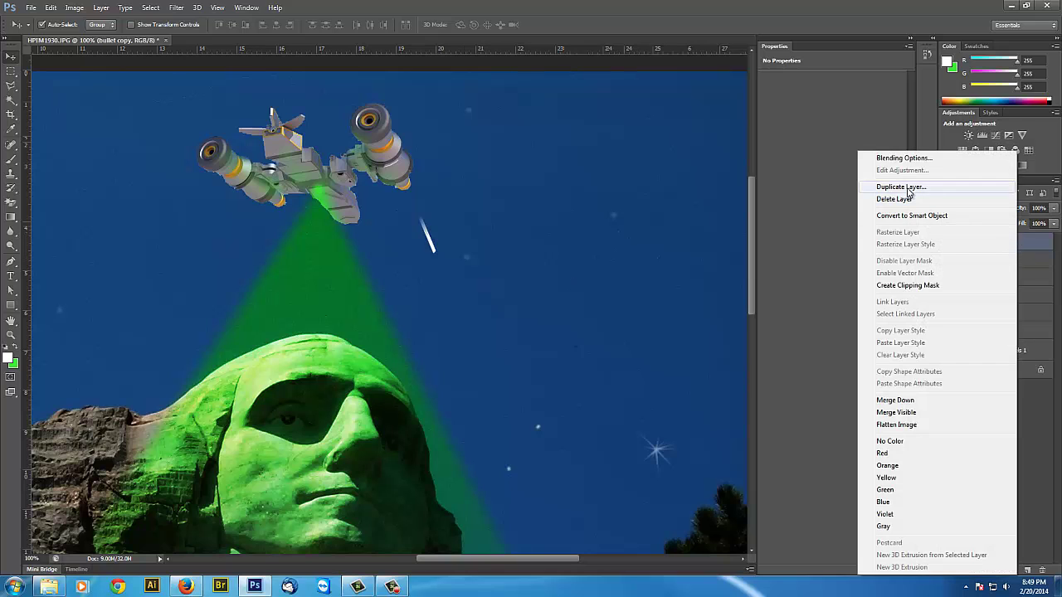
left_click(910, 190)
left_click(639, 184)
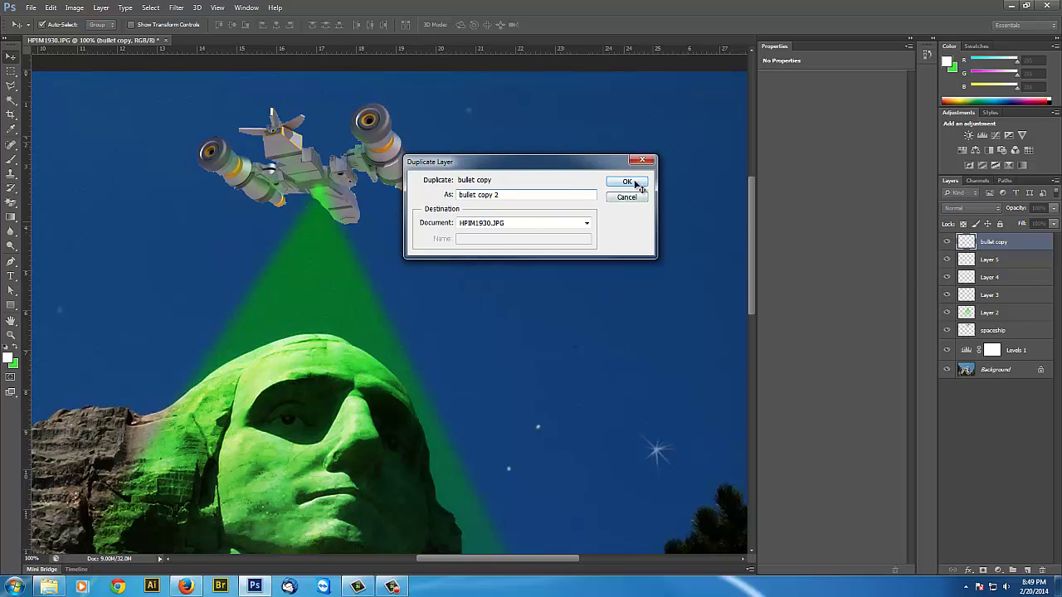
left_click_drag(433, 253, 322, 259)
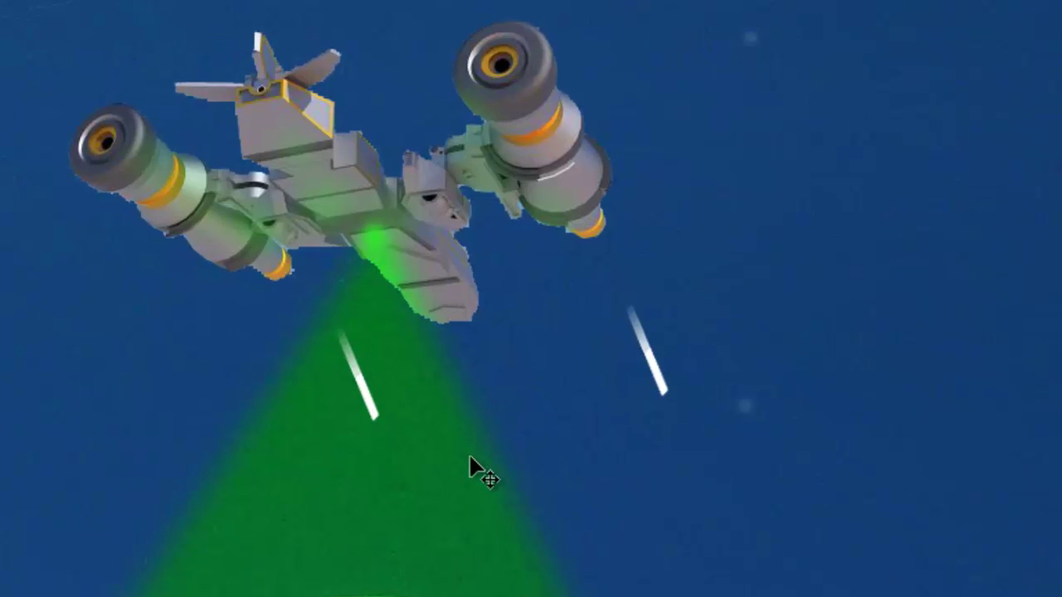
- Rotate the duplicated bullet -29.20° to match the left engine's angle and place it in the green beam in line with that engine
key("ctrl+t")
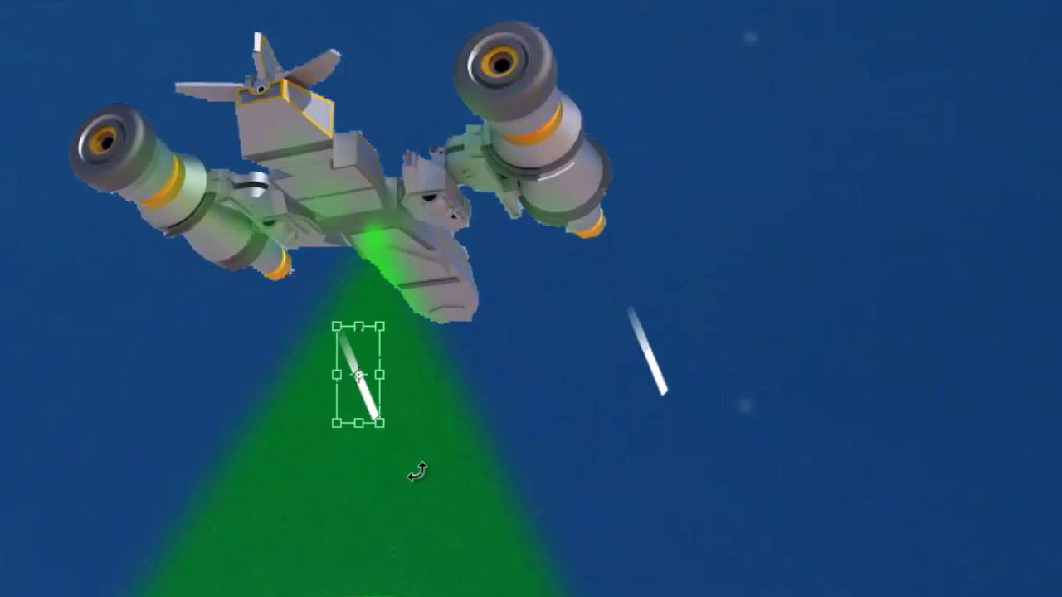
left_click_drag(420, 469, 453, 438)
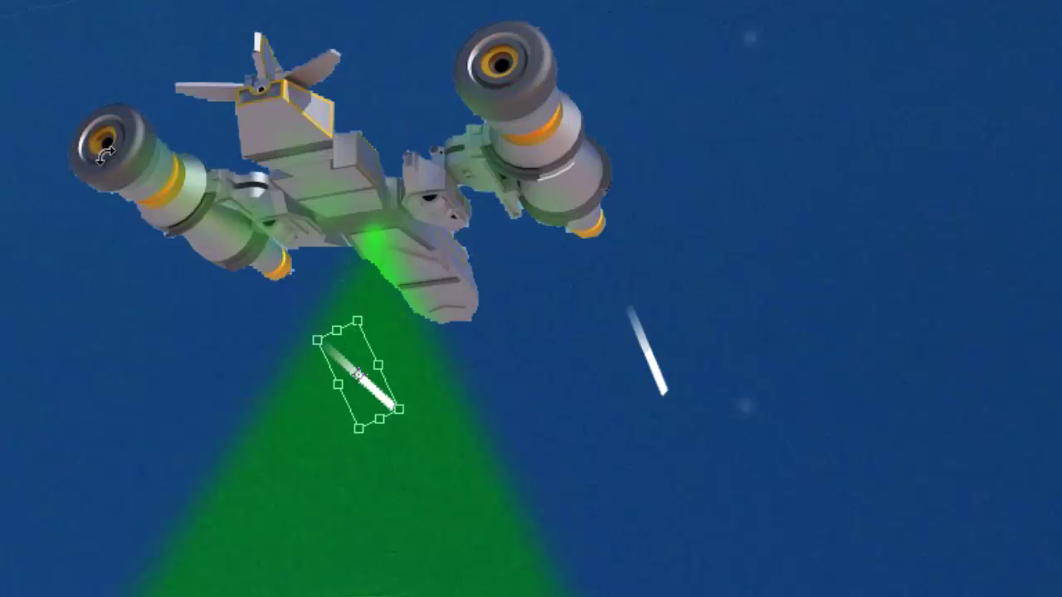
mouse_move(378, 407)
left_mouse_down()
mouse_move(319, 321)
mouse_move(251, 274)
mouse_move(252, 247)
mouse_move(266, 264)
left_mouse_up()
left_click_drag(291, 297, 298, 295)
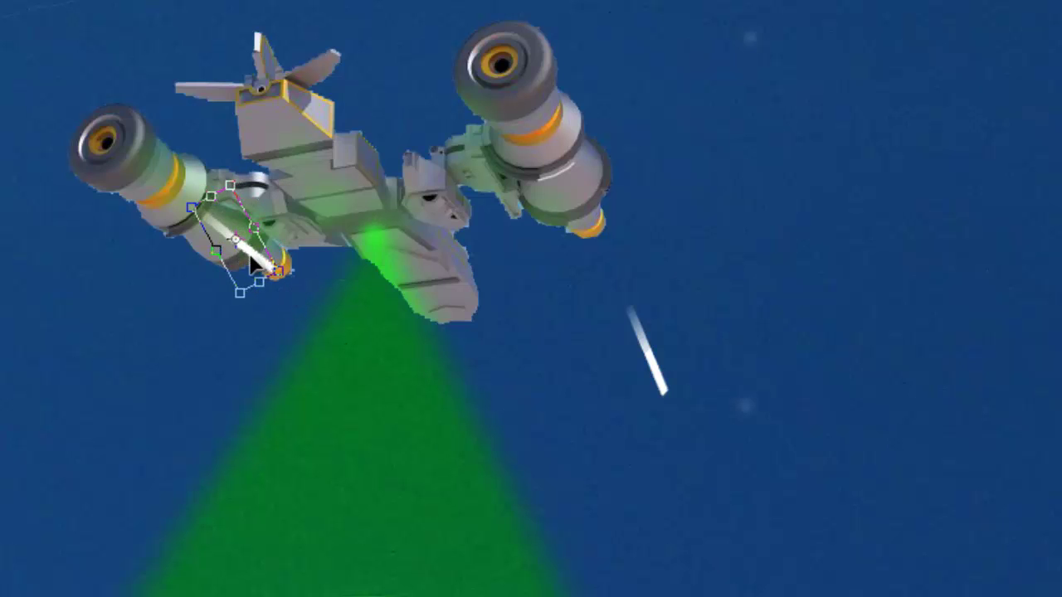
mouse_move(258, 261)
left_mouse_down()
mouse_move(565, 502)
mouse_move(410, 384)
left_mouse_up()
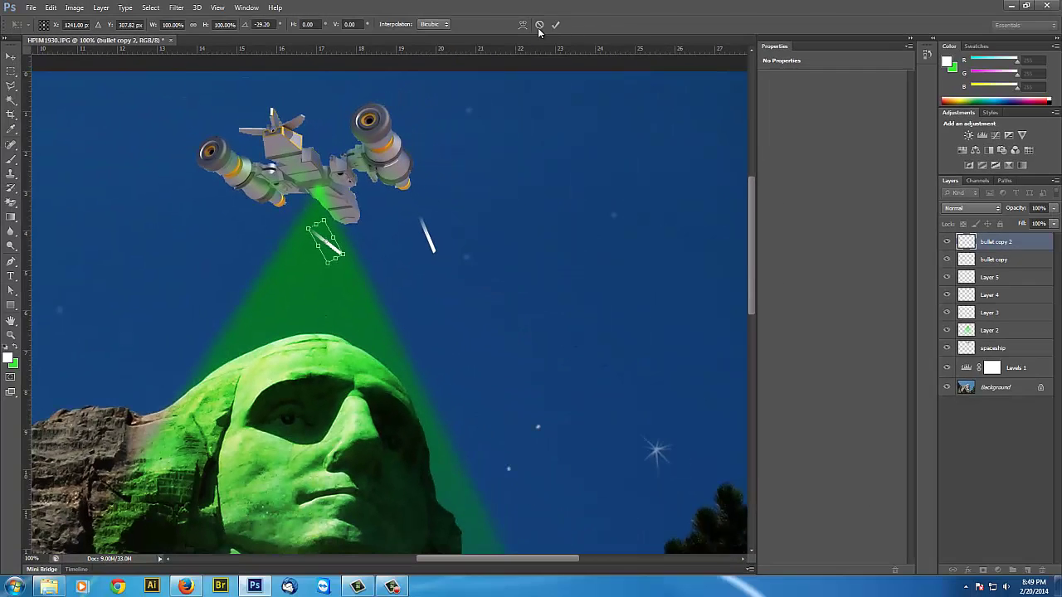
left_click(556, 26)
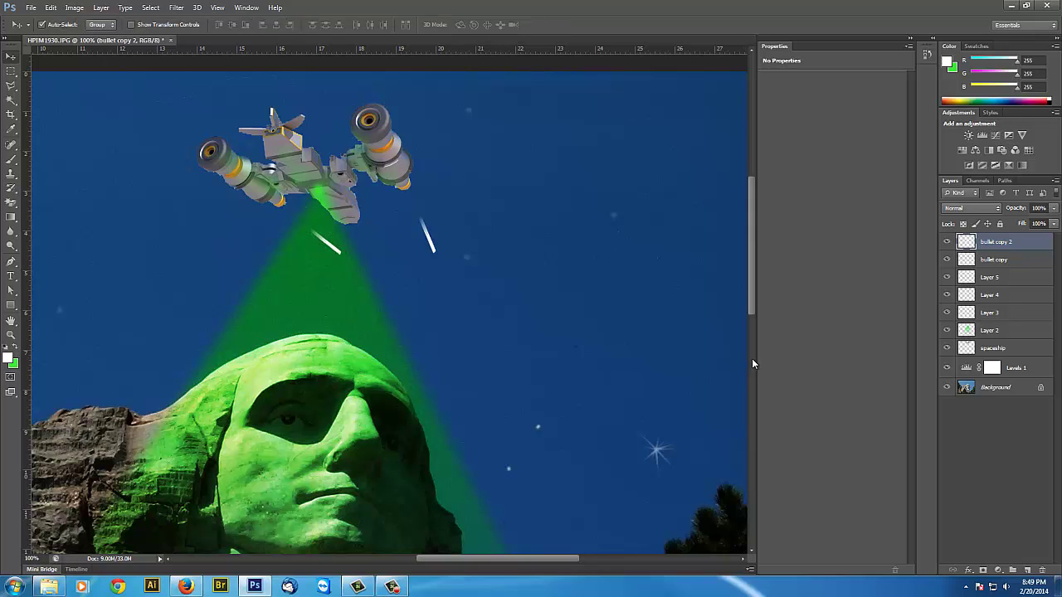
- Move the bullet copy 2 layer beneath Layer 2, directly above the spaceship layer, so the green beam overlays the bullet
key("ctrl+minus")
key("ctrl+minus")
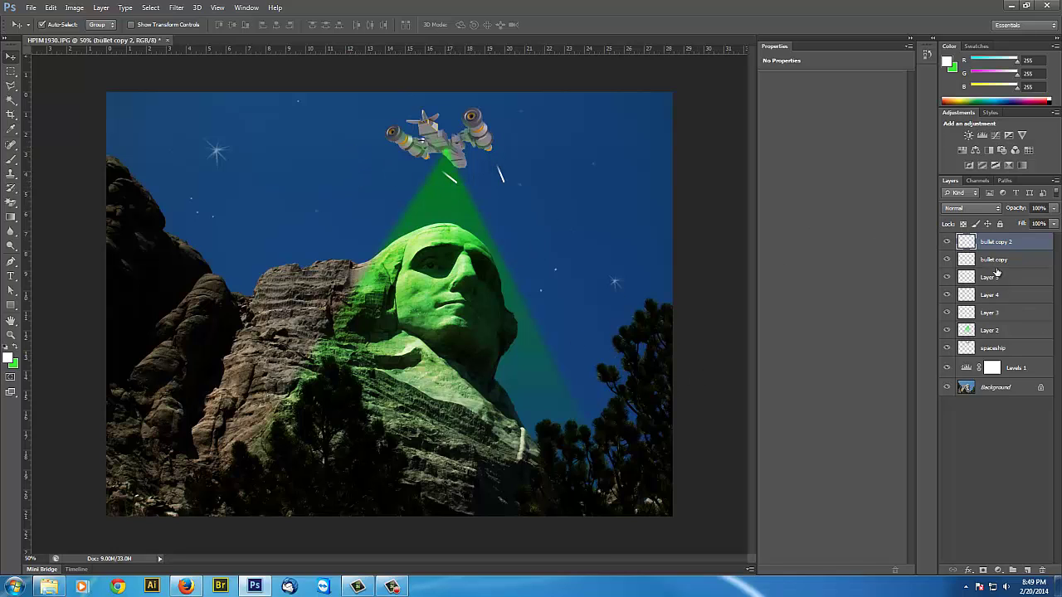
left_click_drag(1029, 247, 1021, 344)
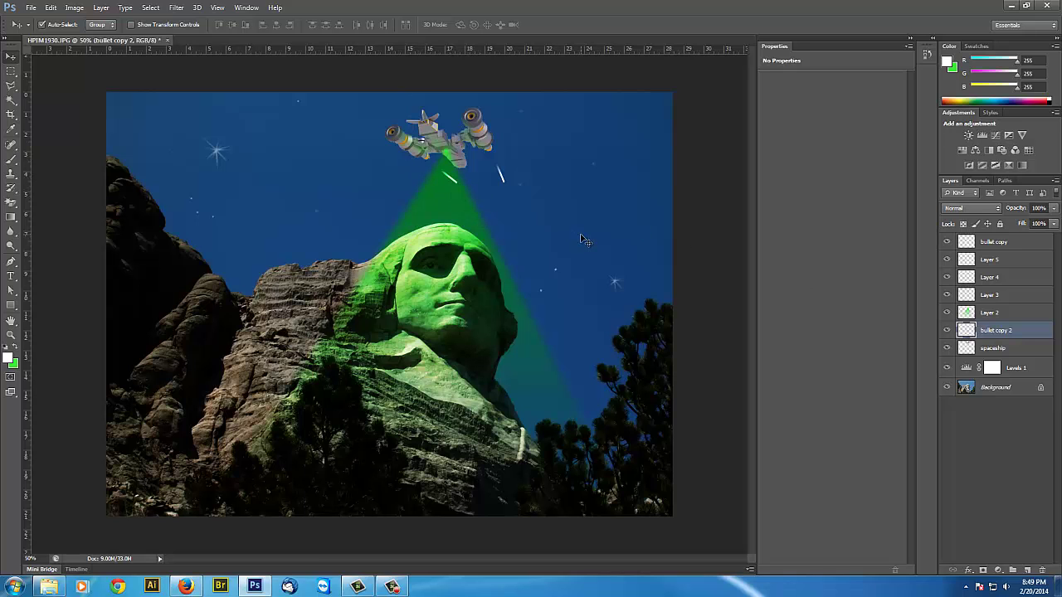
key("ctrl+plus")
scroll(581, 216, "up", 2)
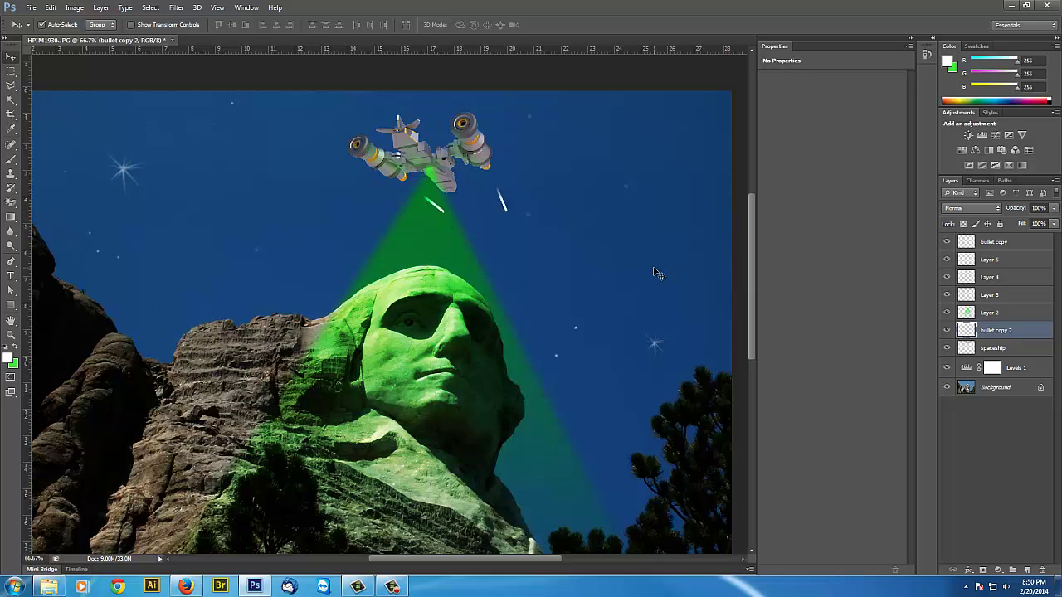
key("ctrl+minus")
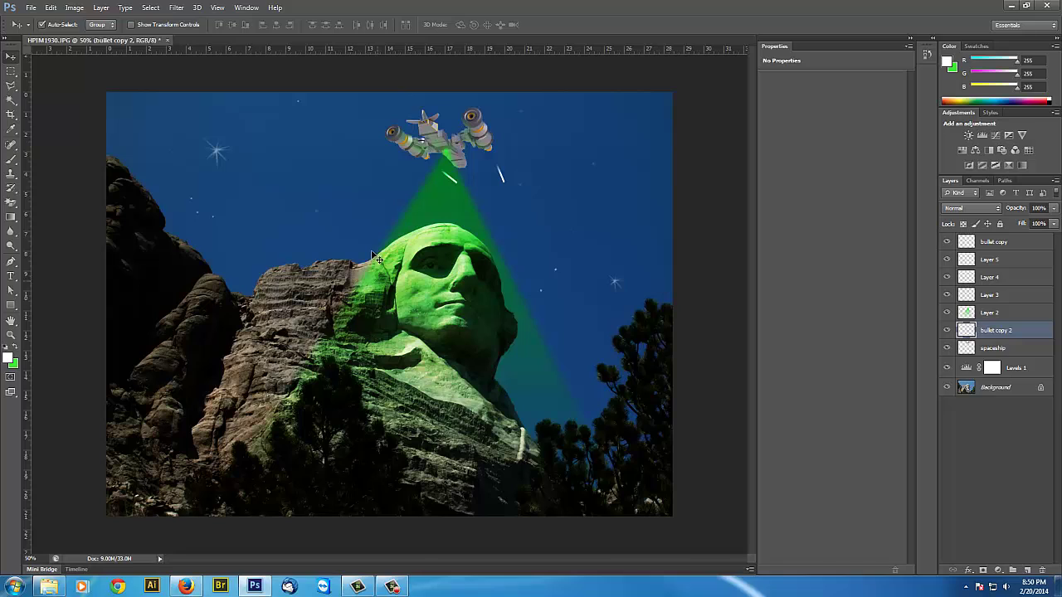